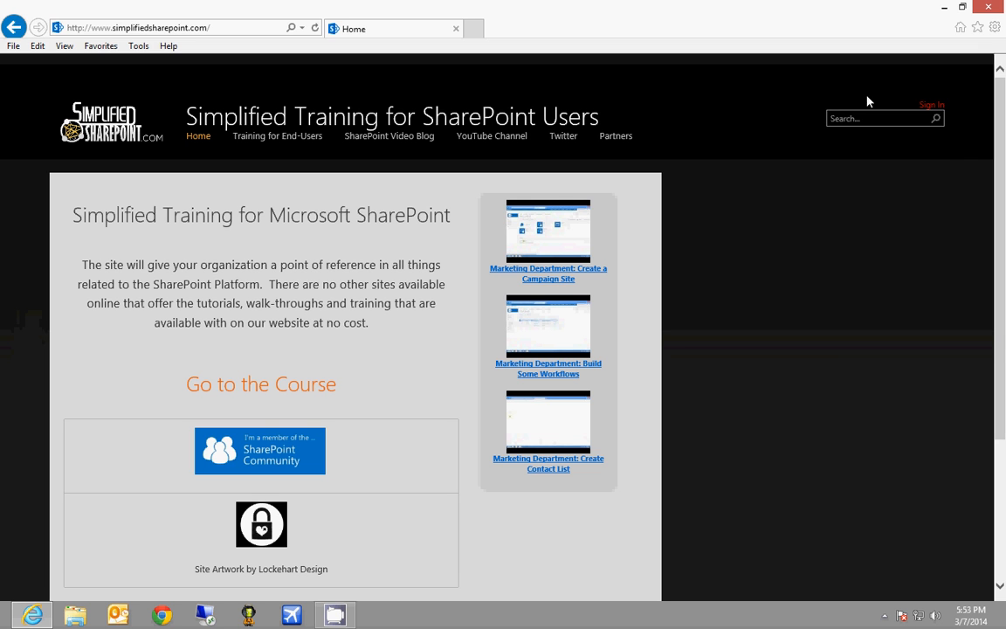
Sign in to the Simplified Training public site and dismiss the secure-content warning
left_click(936, 104)
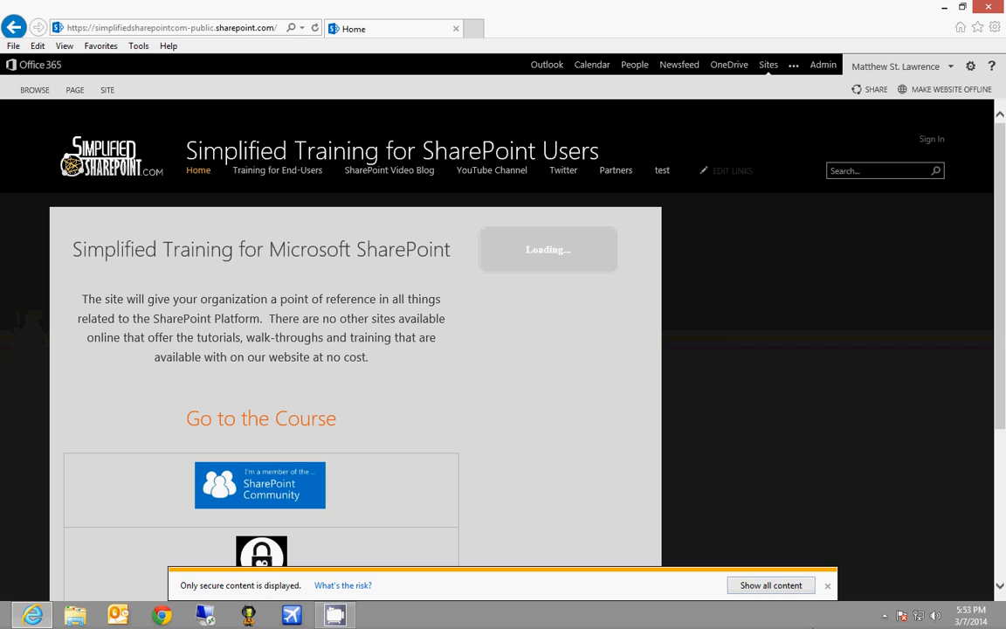
left_click(827, 585)
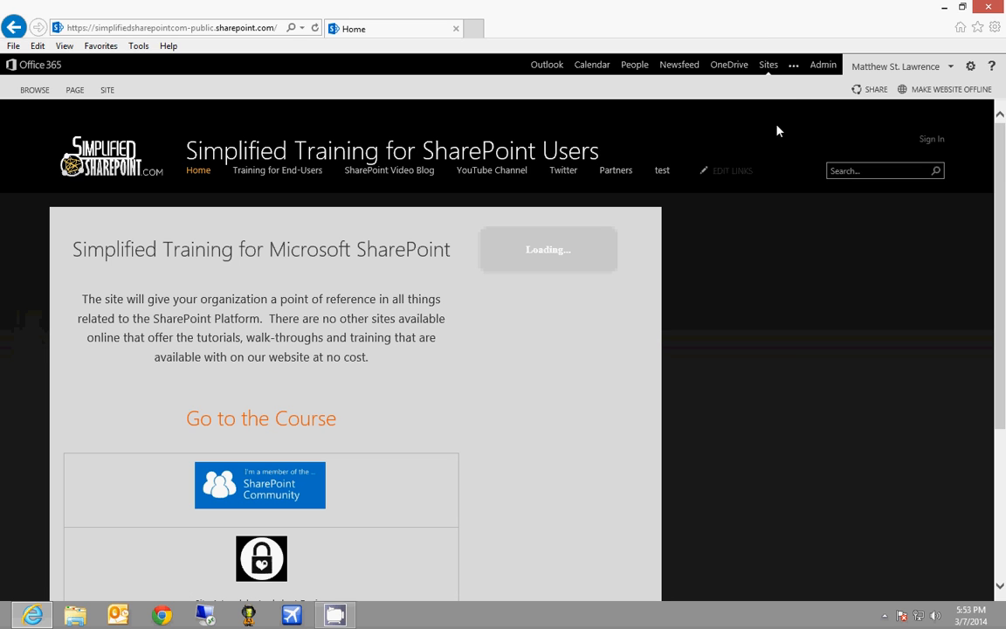
Open the followed Redd site and go to its Site contents page
left_click(769, 66)
scroll(594, 410, "down", 3)
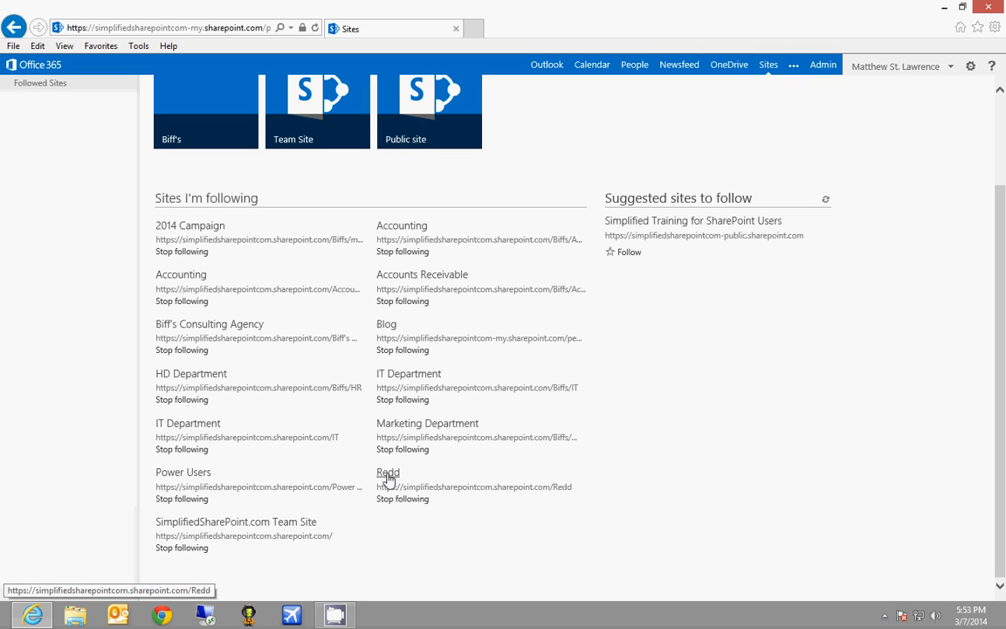
left_click(388, 475)
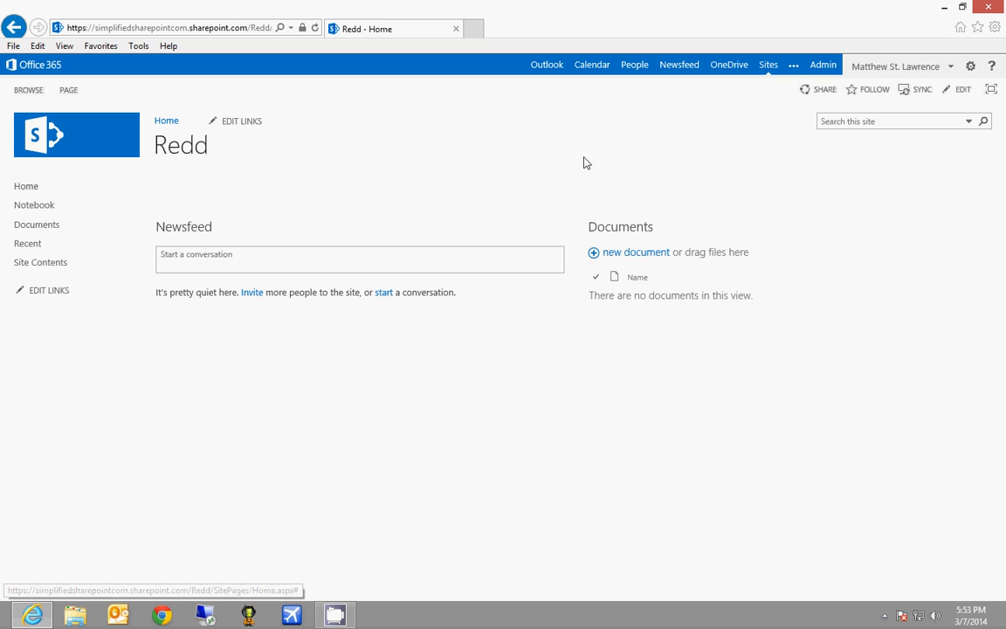
left_click(970, 68)
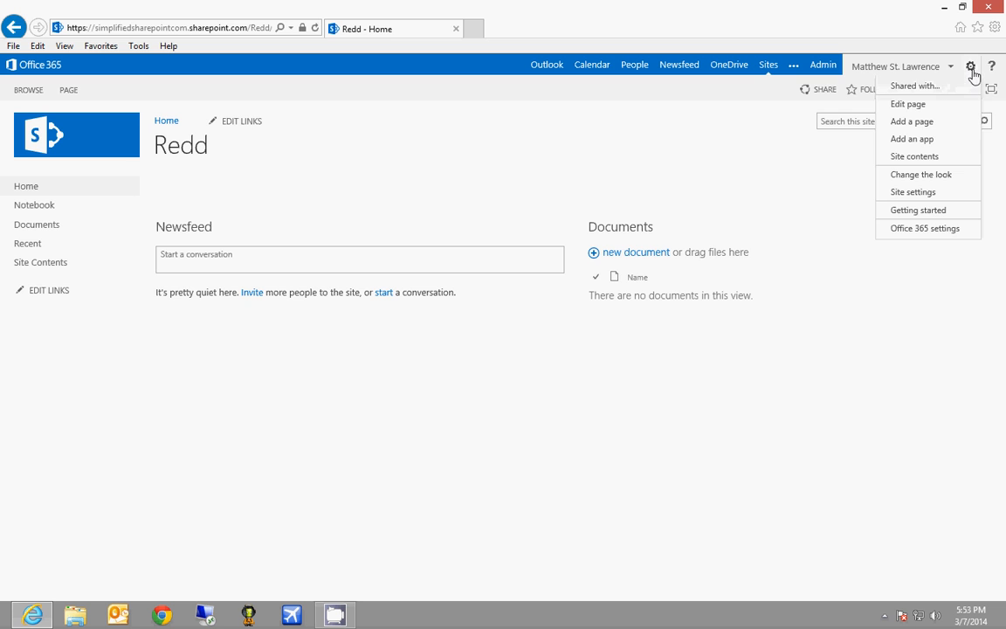
left_click(927, 157)
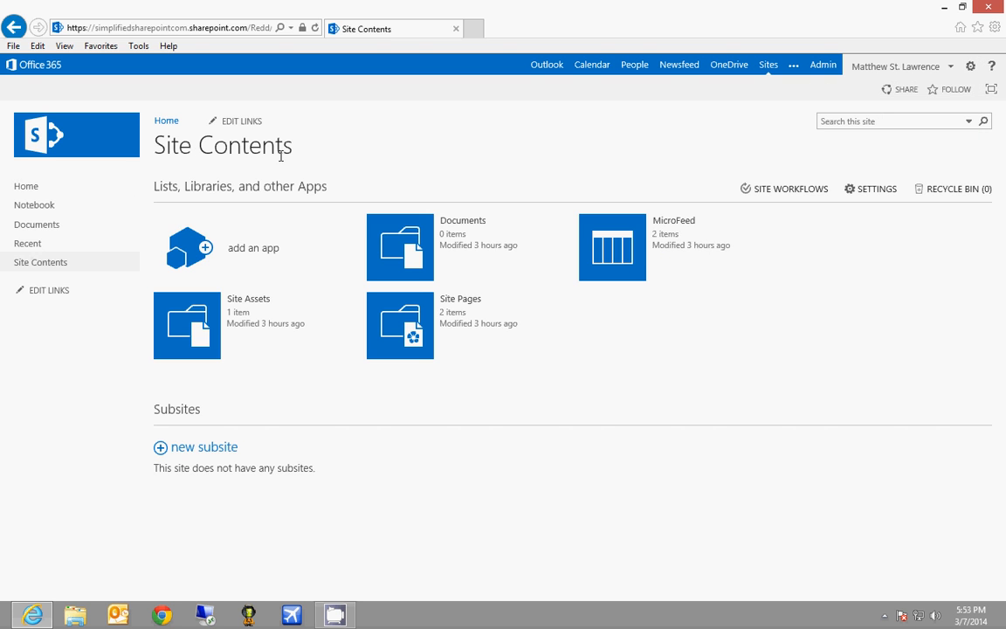
Add a new Access app named 'Matts App' to the Redd site
left_click(255, 255)
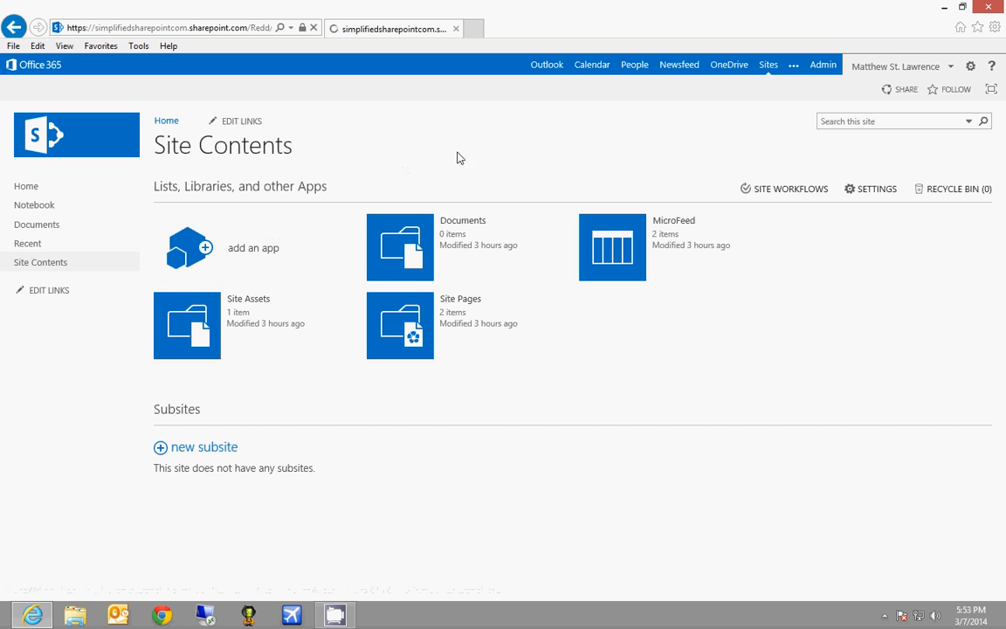
scroll(725, 310, "down", 5)
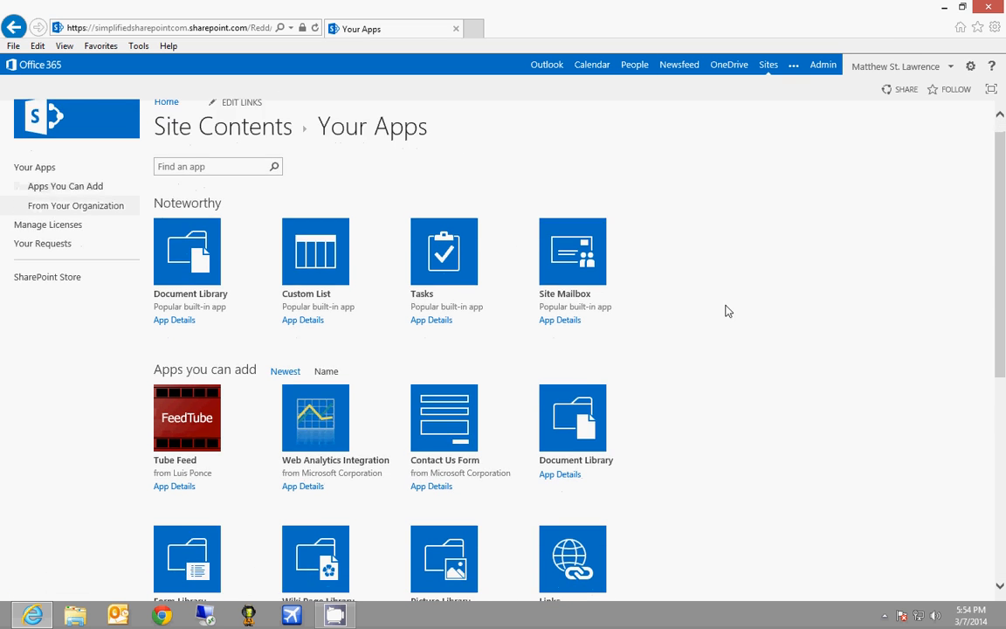
left_click(428, 550)
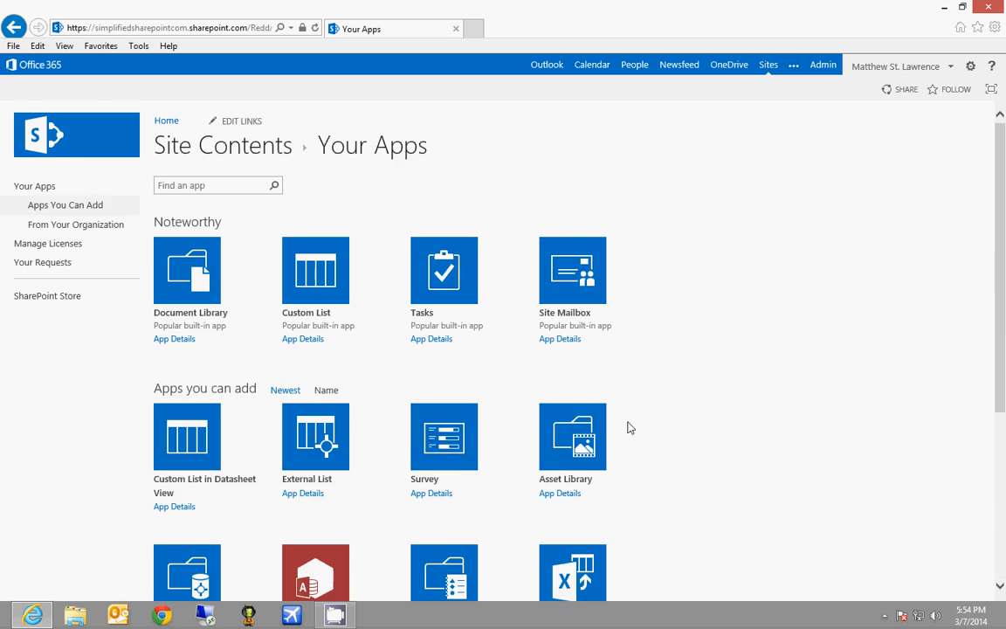
scroll(370, 460, "down", 3)
left_click(330, 439)
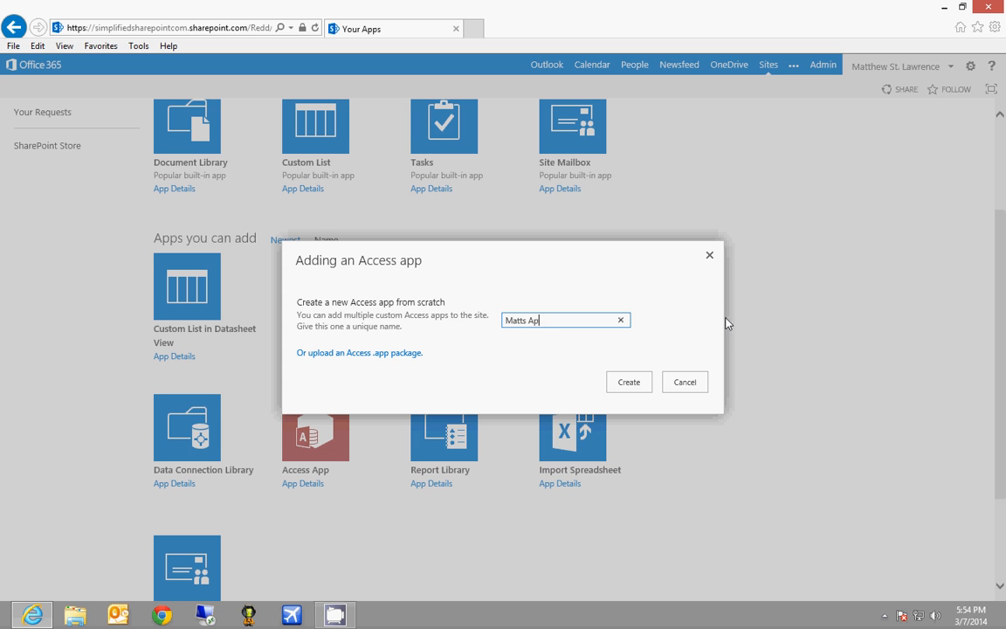
key("Return")
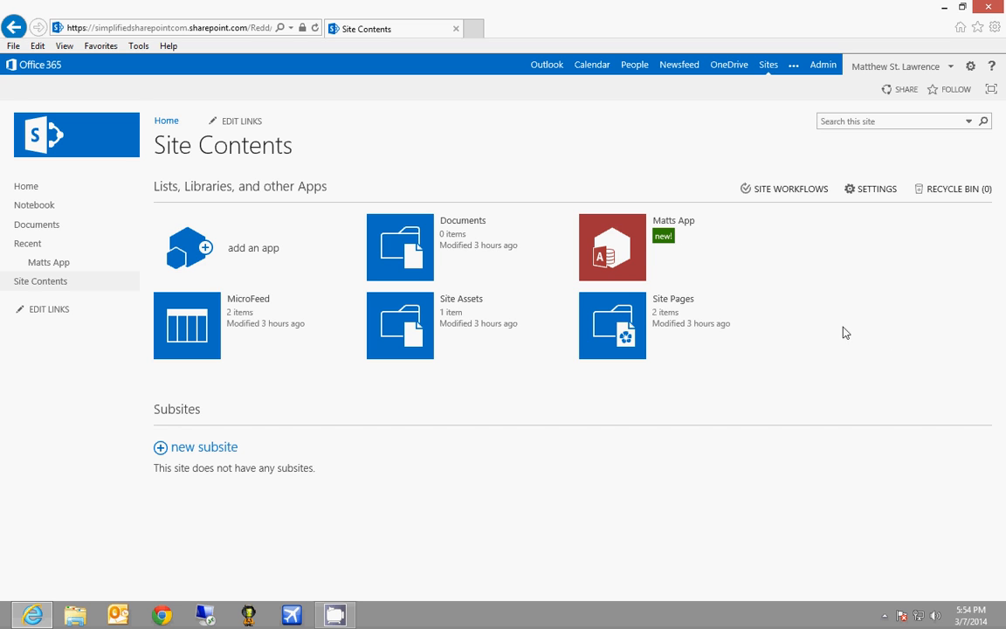
Open Matts App in desktop Access from its downloaded Matts App.accdw file
left_click(616, 244)
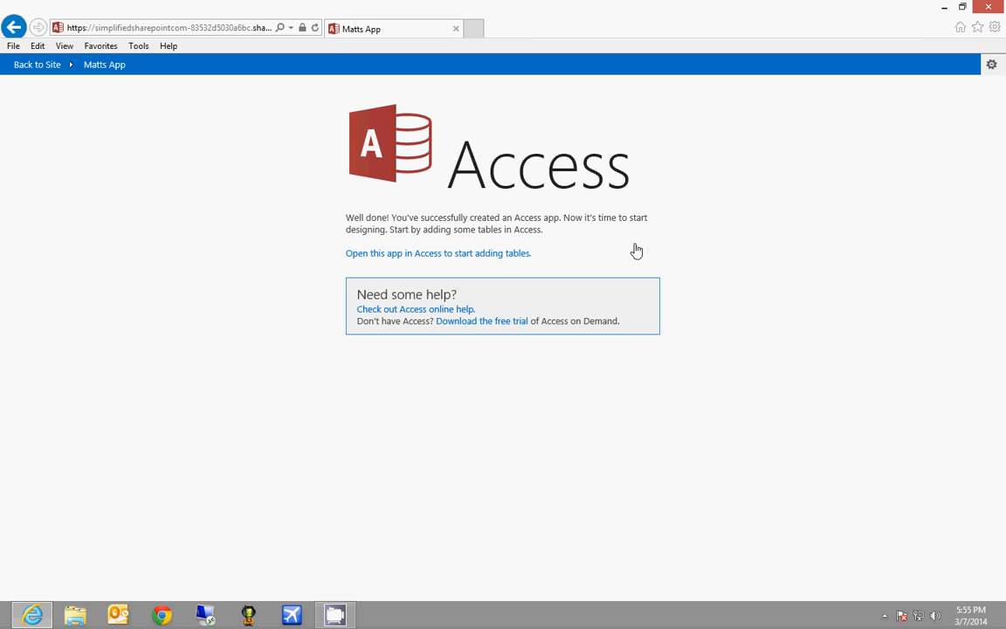
left_click(488, 254)
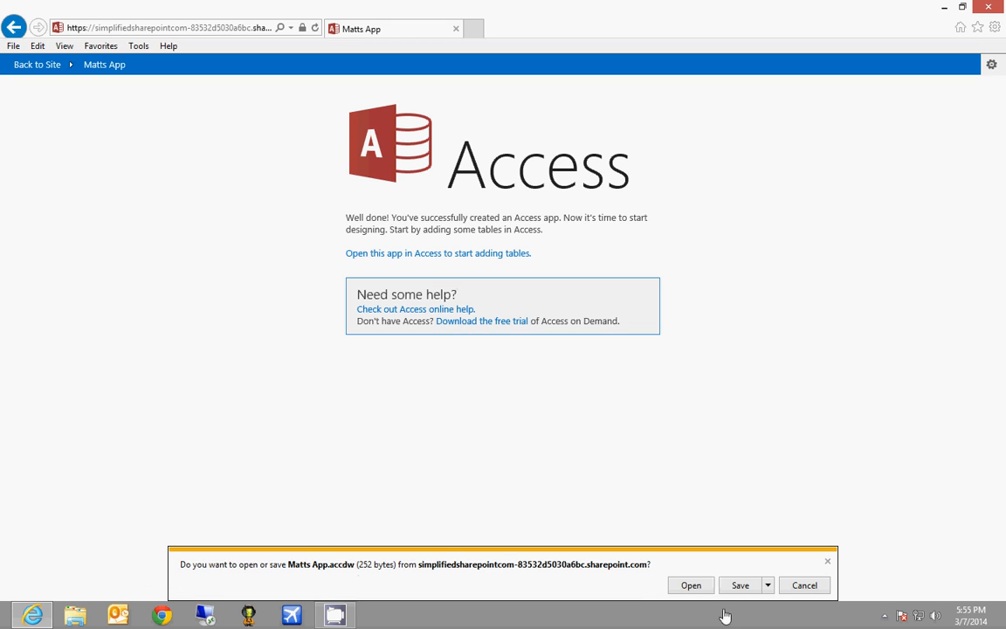
left_click(688, 586)
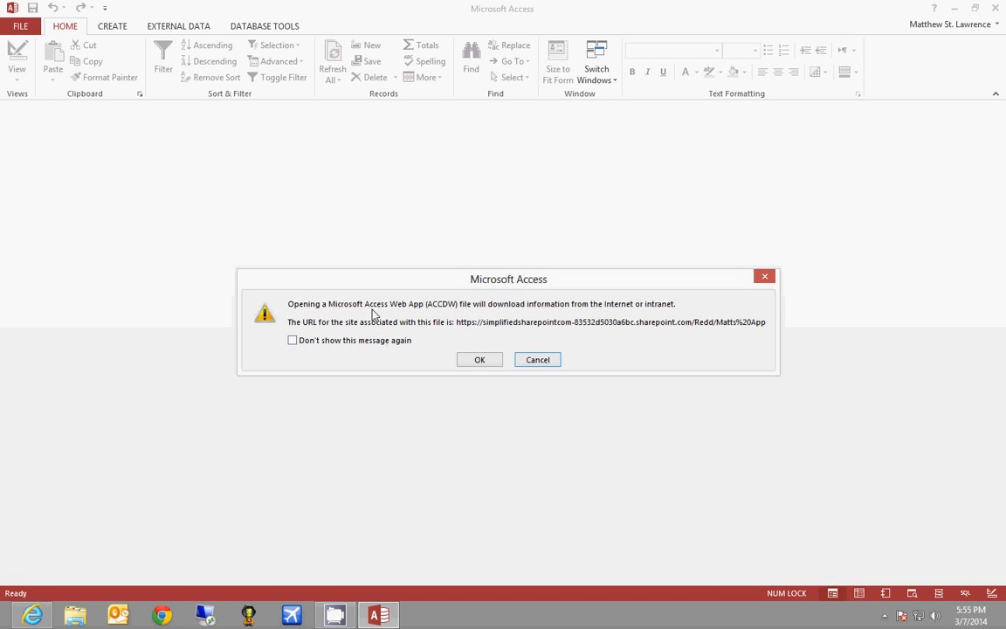
Suppress the download warning permanently, accept opening the web app, and begin adding tables
left_click(364, 341)
left_click(481, 360)
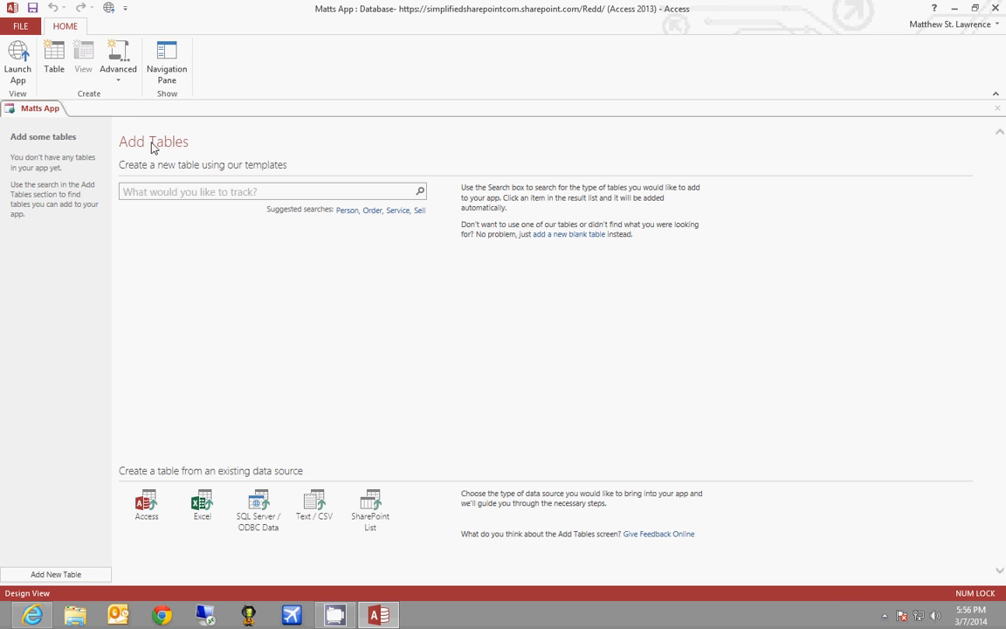
left_click(54, 60)
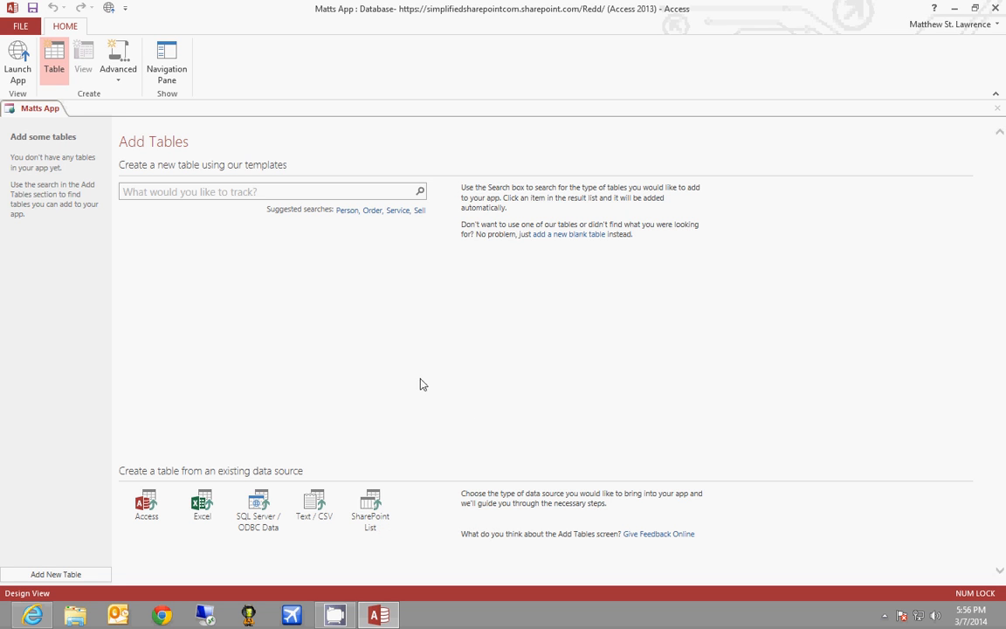
Search templates for 'Properties', add Properties for Sale, and show the Properties table's views
left_click(251, 193)
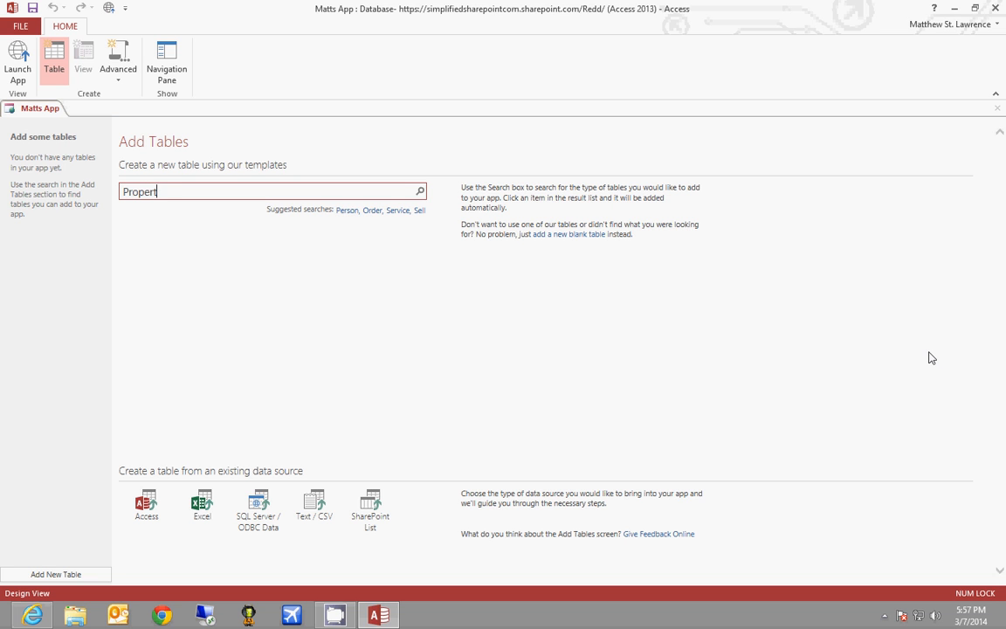
key("Return")
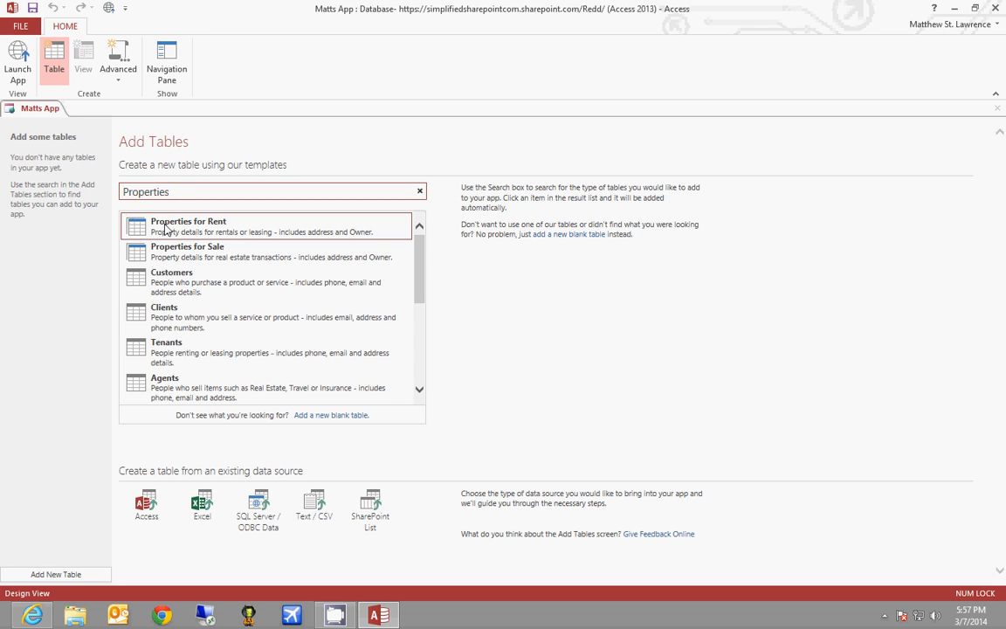
left_click(227, 260)
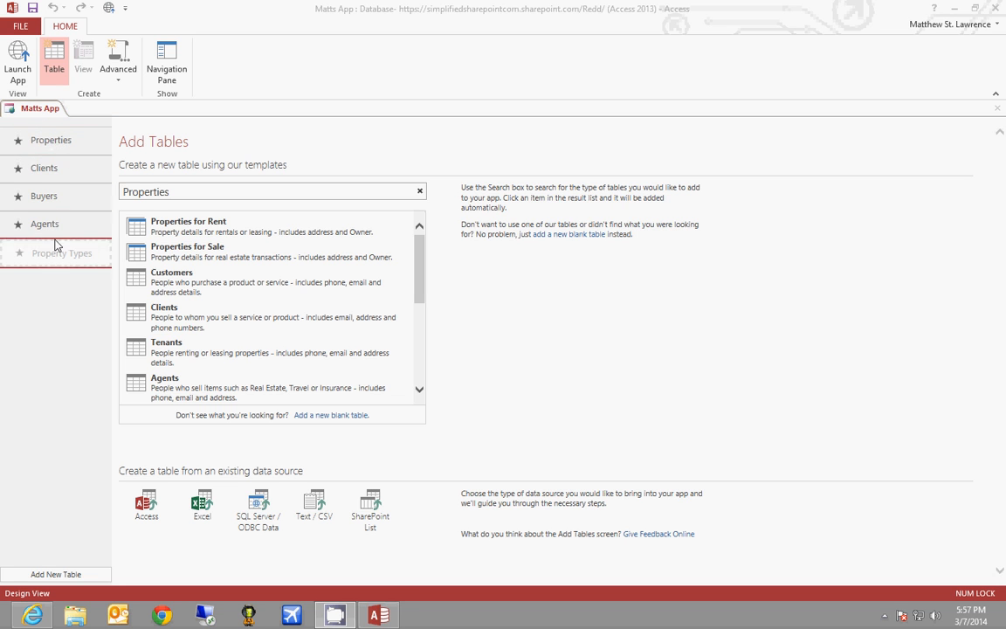
left_click(60, 144)
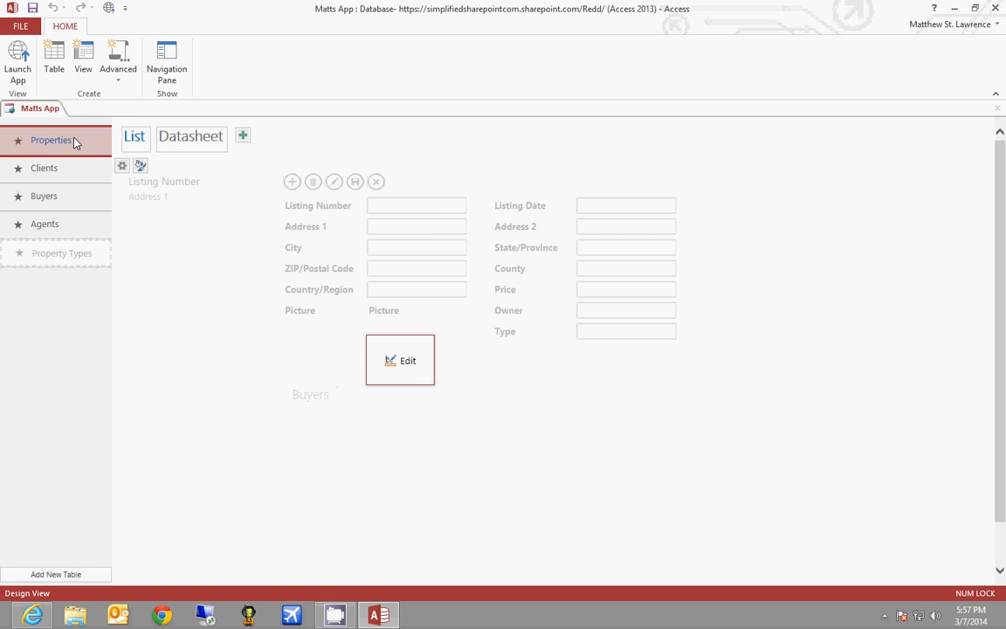
In Properties List design, reposition the Picture label and set the list thumbnail to Picture
left_click(414, 357)
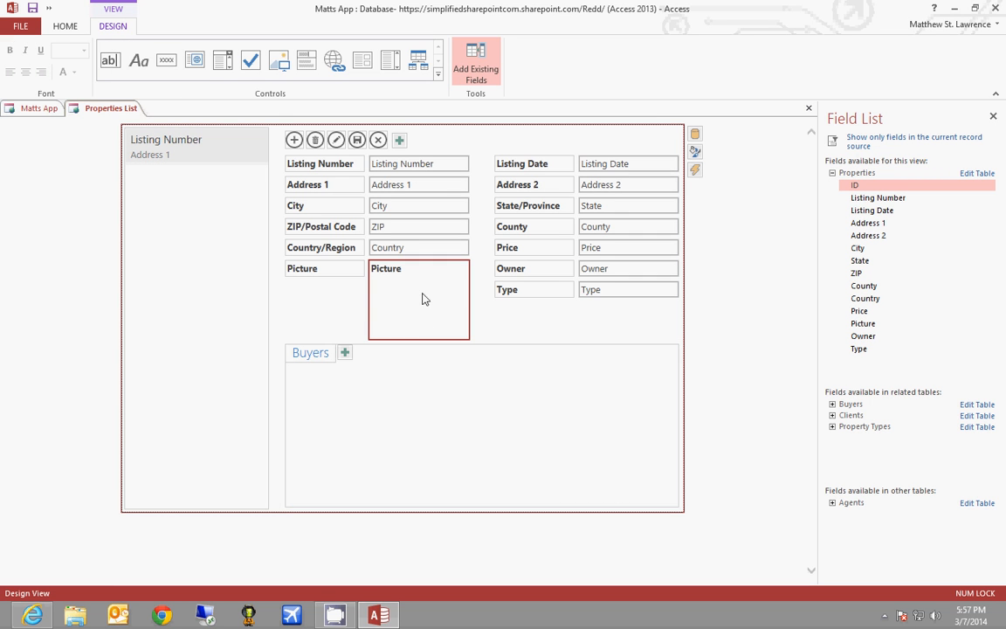
left_click_drag(293, 270, 329, 270)
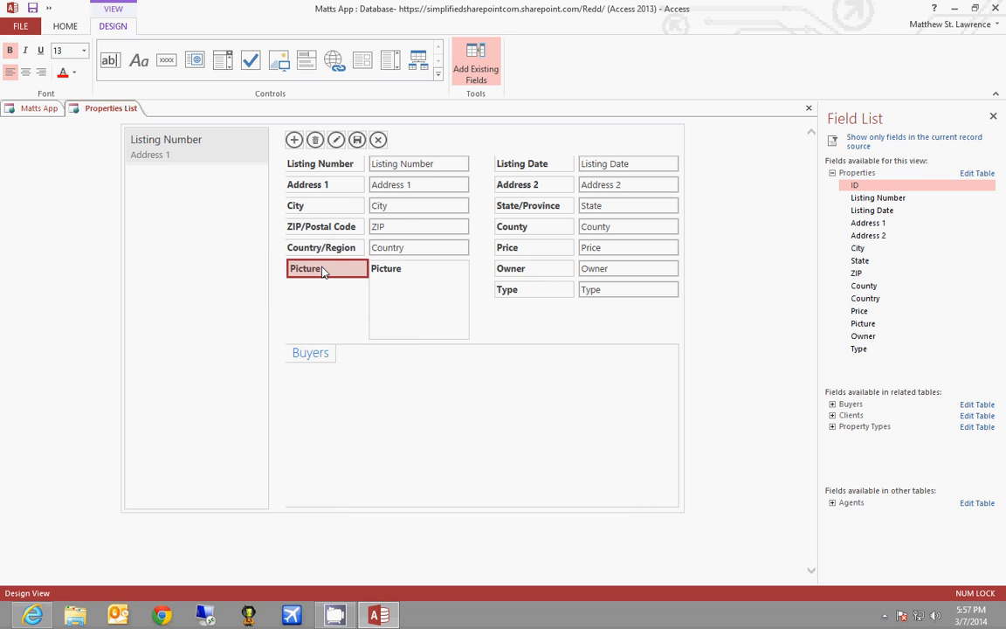
left_click(160, 149)
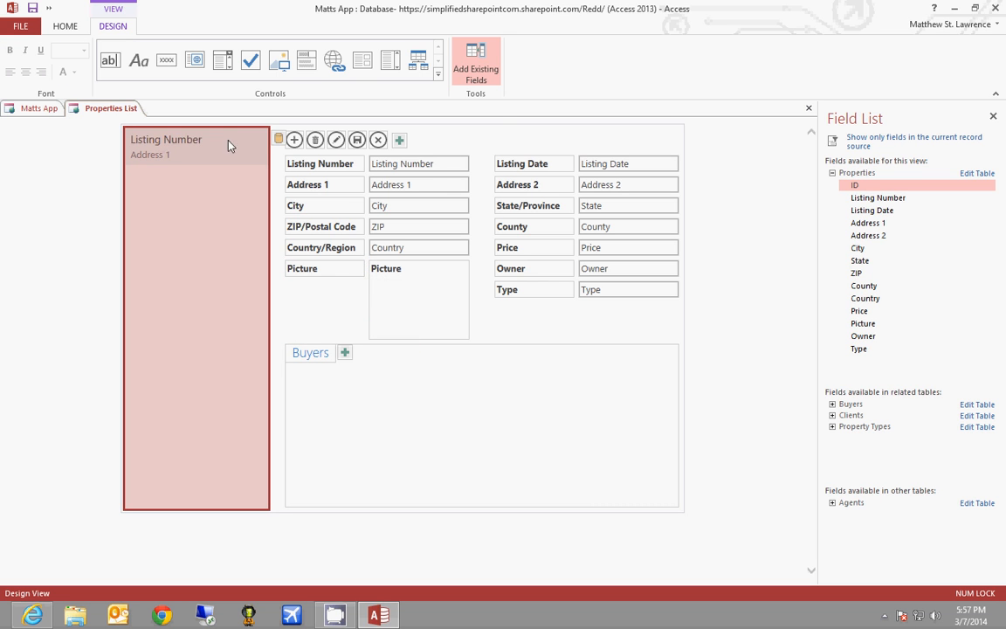
left_click(277, 138)
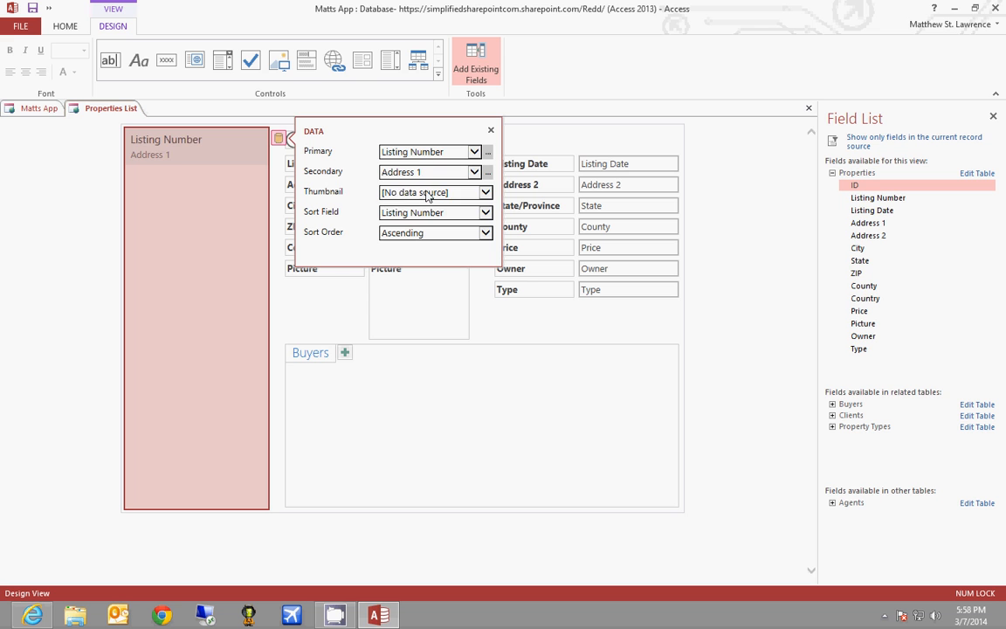
left_click(437, 192)
left_click(434, 204)
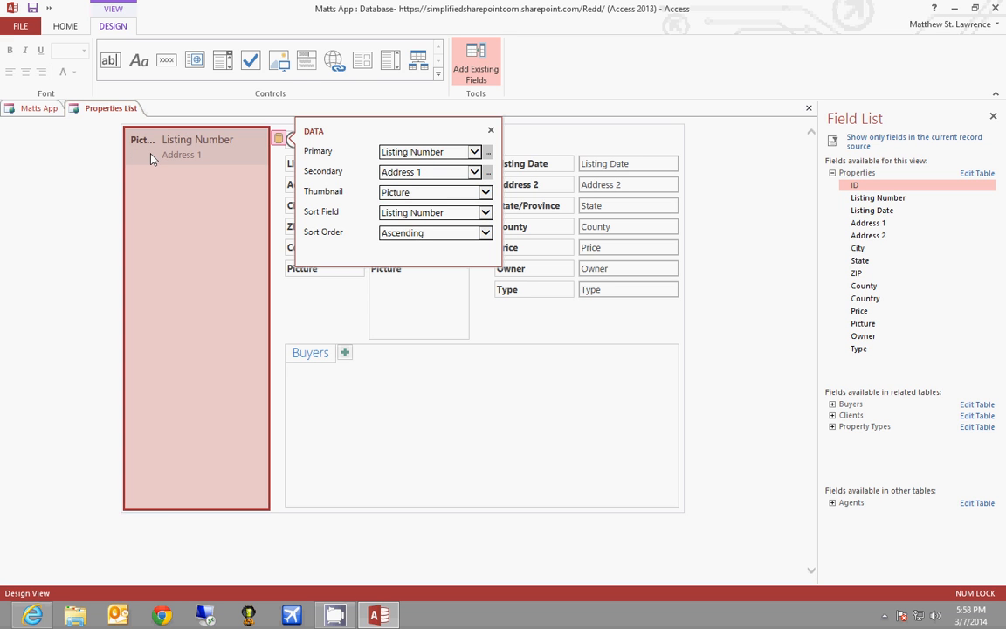
left_click(75, 169)
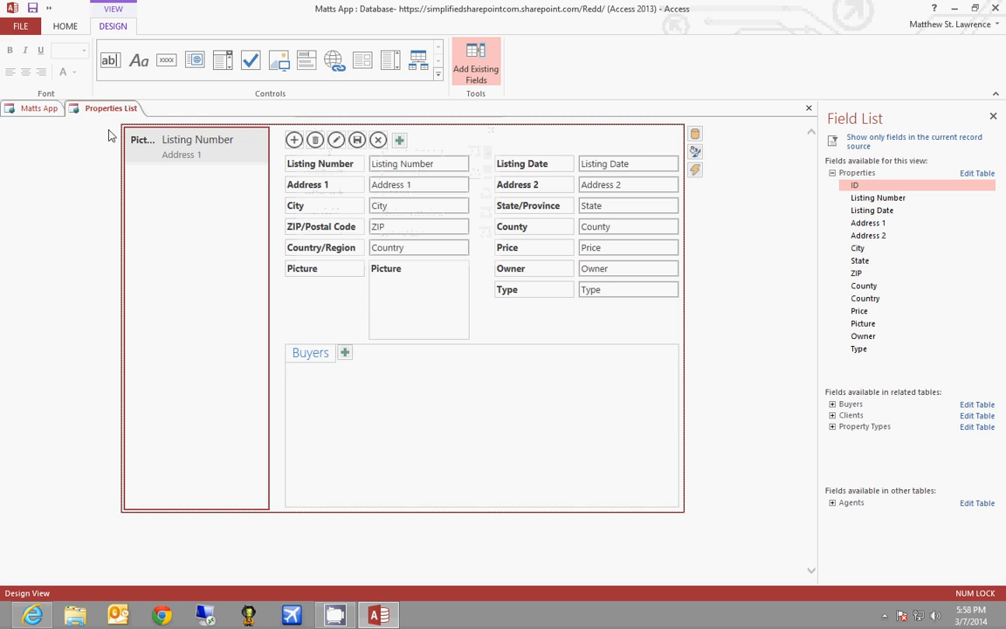
left_click(64, 26)
Launch Matts App in the browser, then return to the Redd site home page
left_click(26, 59)
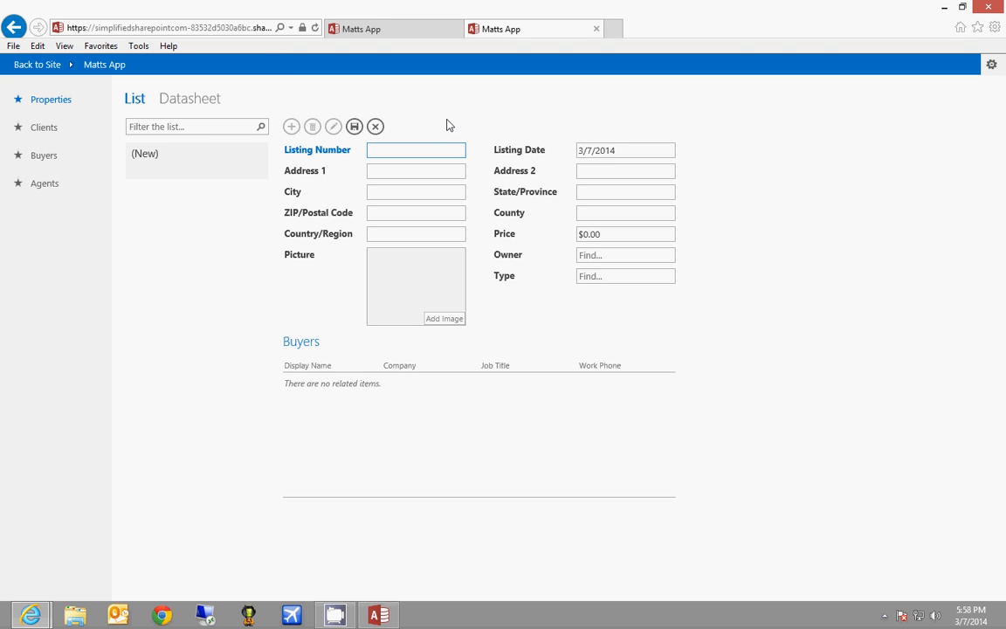
left_click(54, 66)
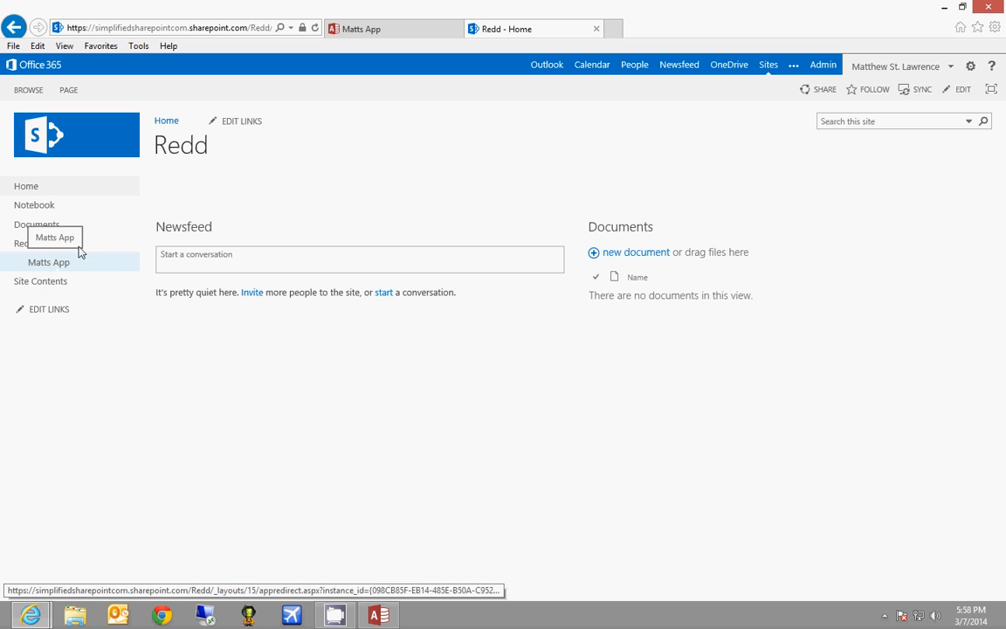
Post 'go sell some homes!' to the Redd newsfeed and reopen Matts App
left_click(247, 255)
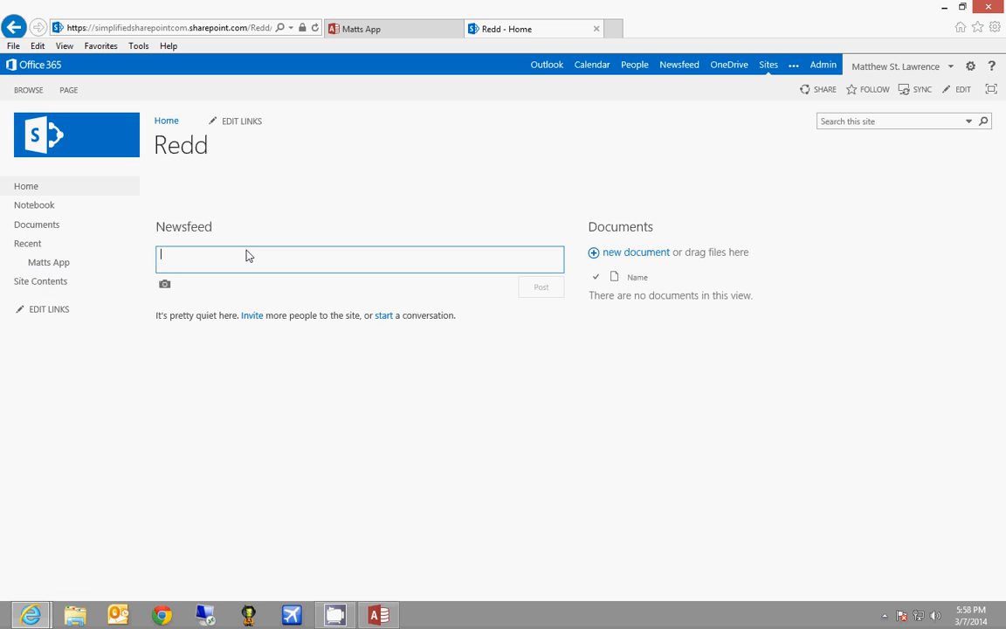
type("go sell some homes!")
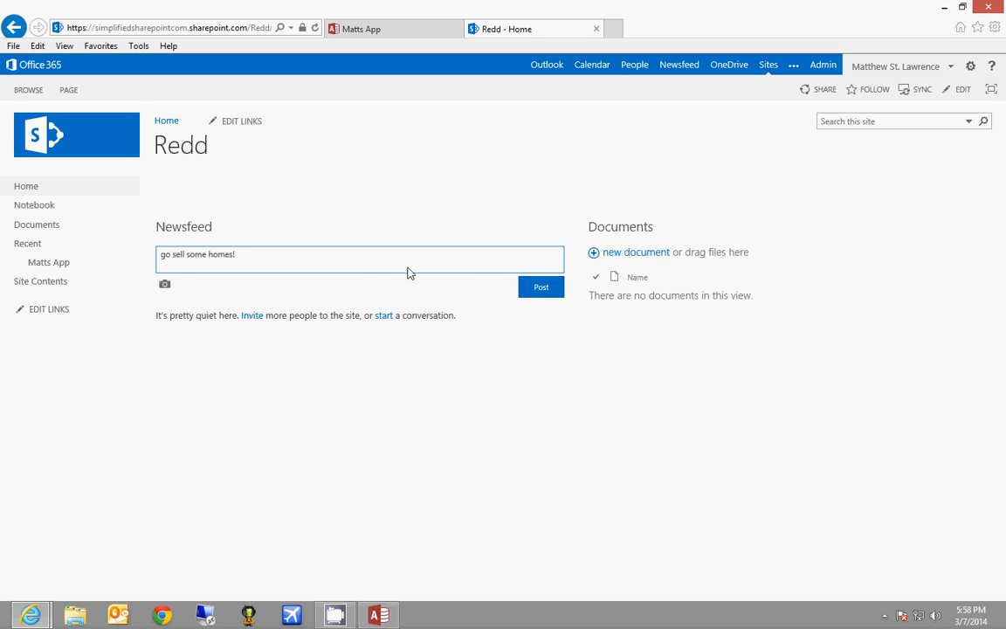
left_click(534, 287)
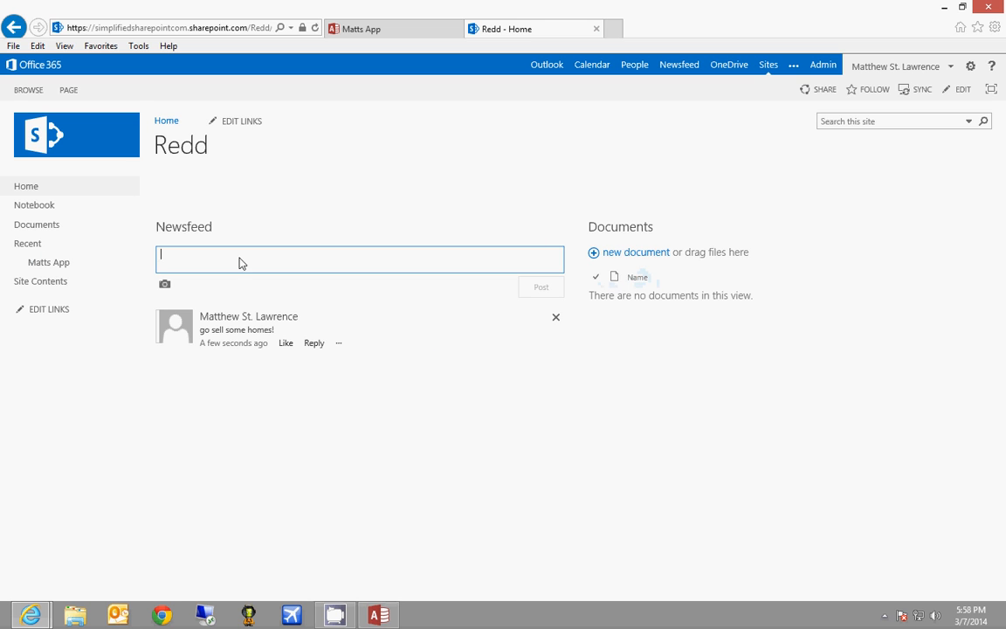
left_click(63, 262)
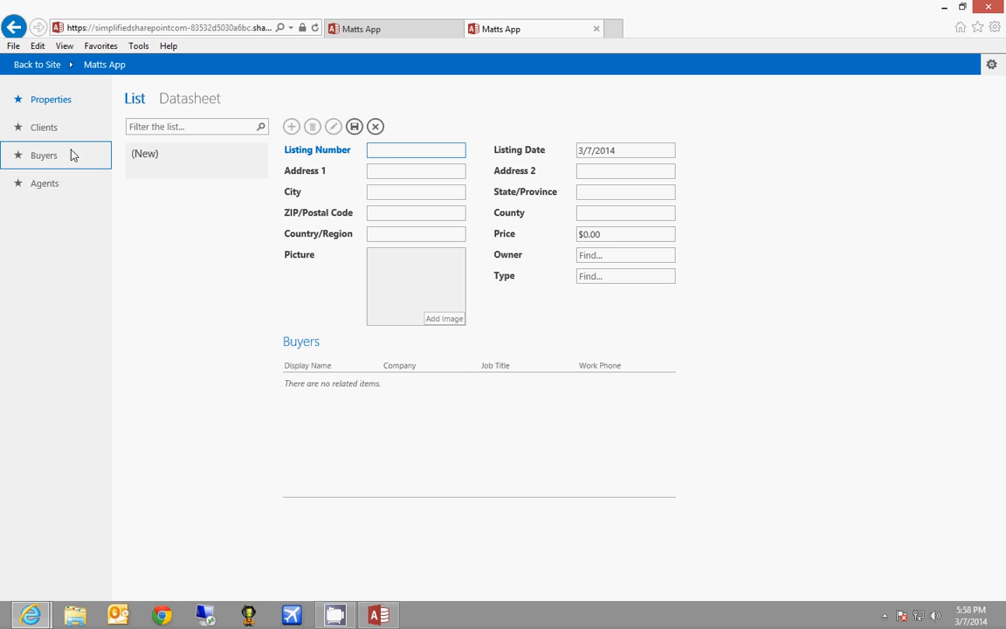
In Clients, enter a new client's name, company Initech, job title VP and home phone
left_click(48, 133)
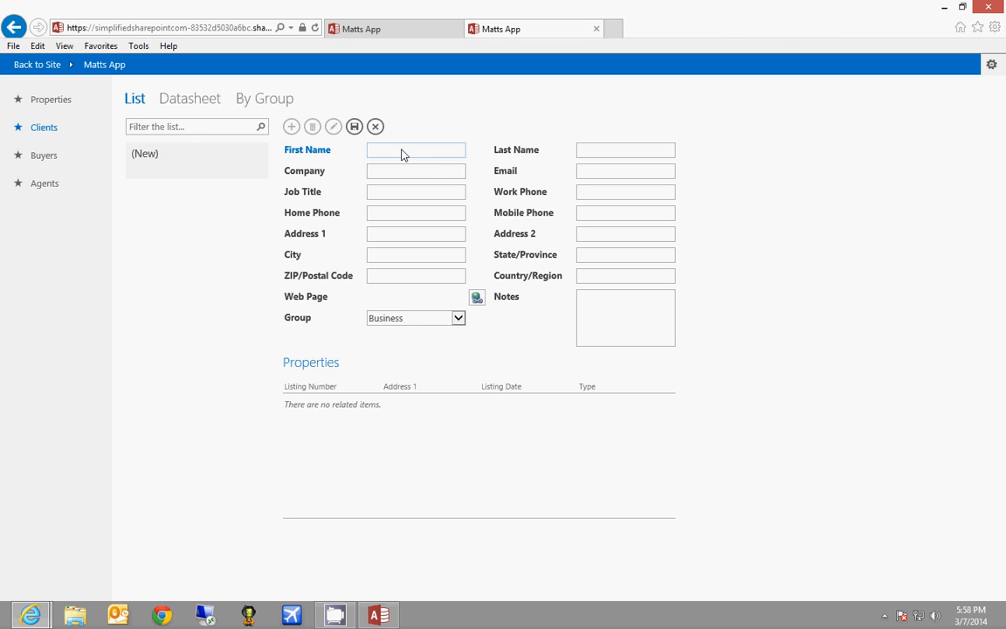
key("Tab")
type("Lumberg")
key("Tab")
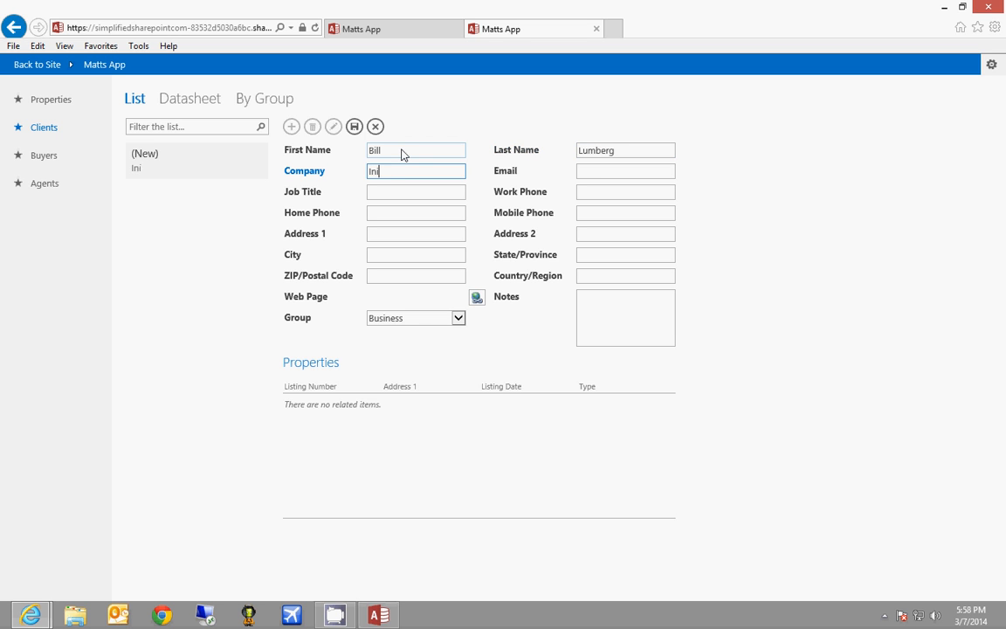
type("Initech")
key("Tab")
key("Tab")
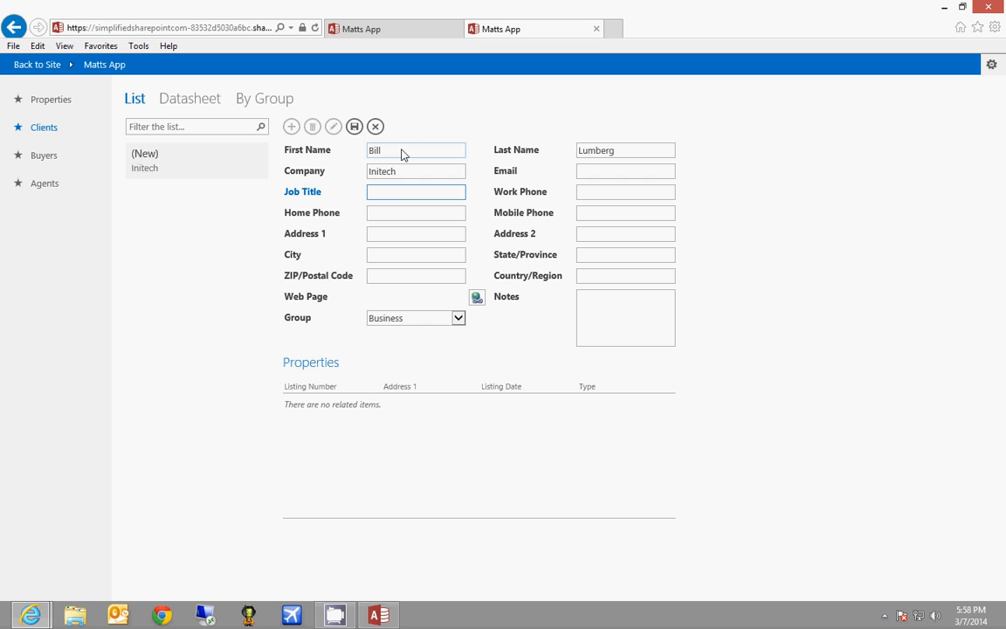
key("Tab")
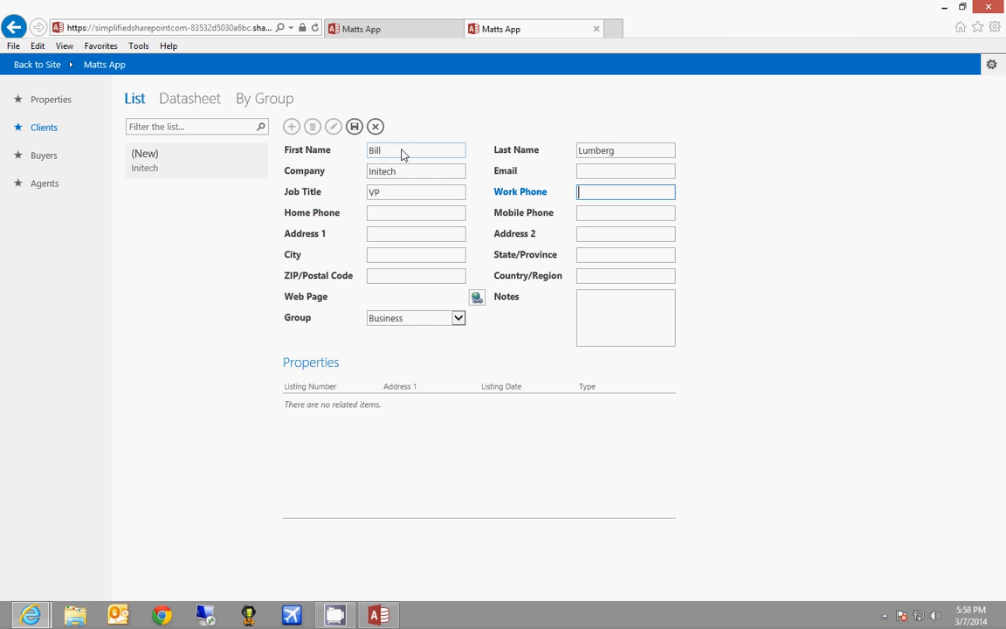
key("Tab")
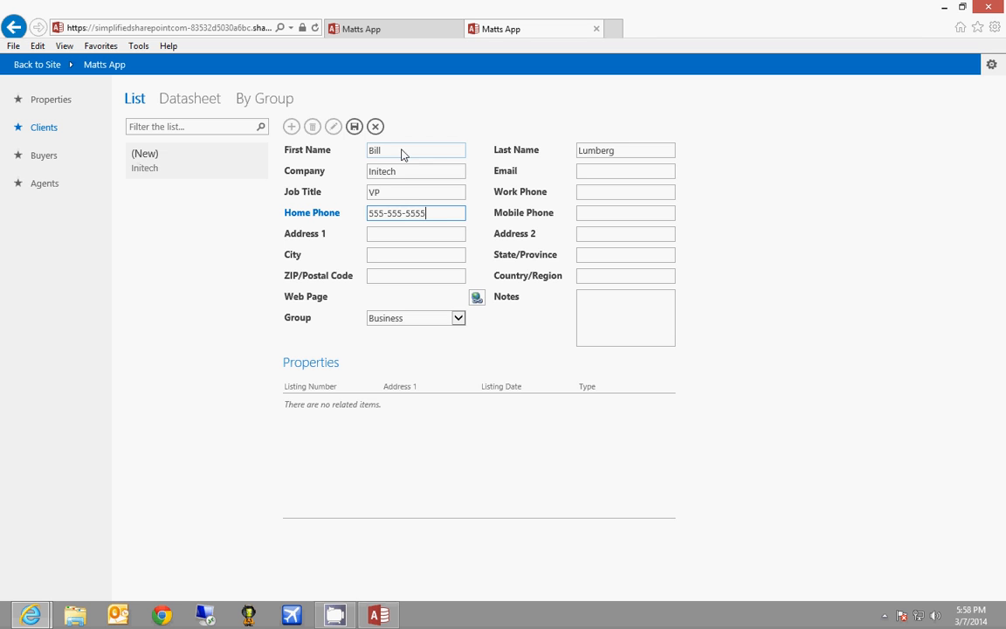
type("555-555-5555")
Set the client's group to Business and save the record
left_click(742, 218)
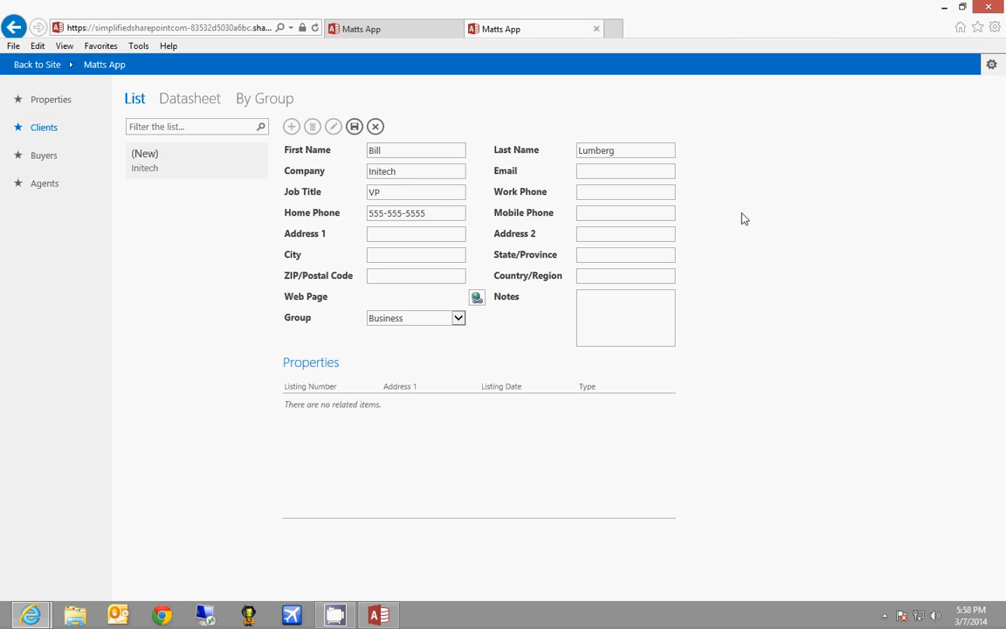
left_click(422, 321)
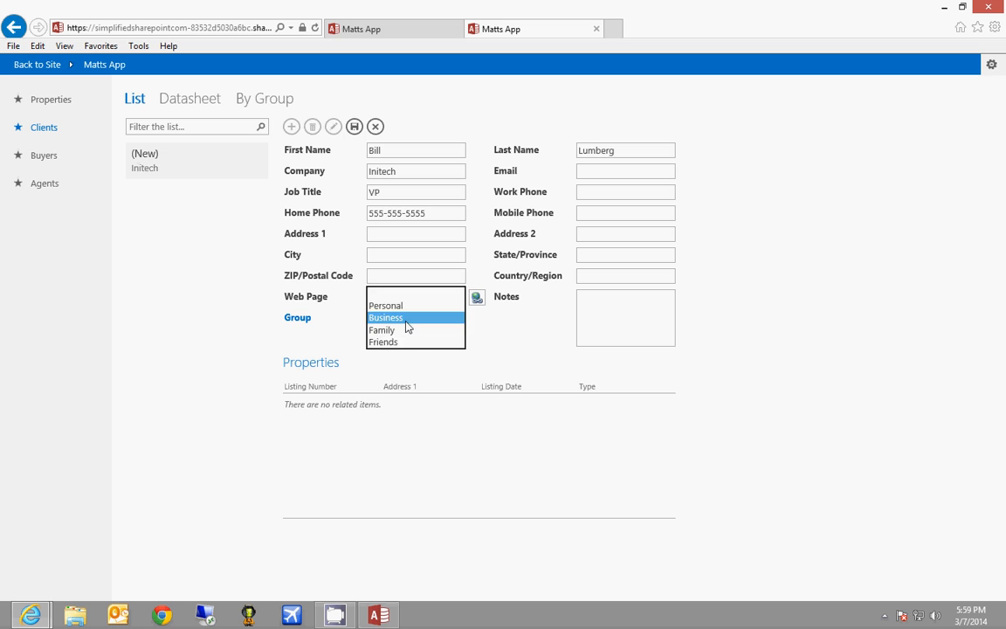
left_click(406, 321)
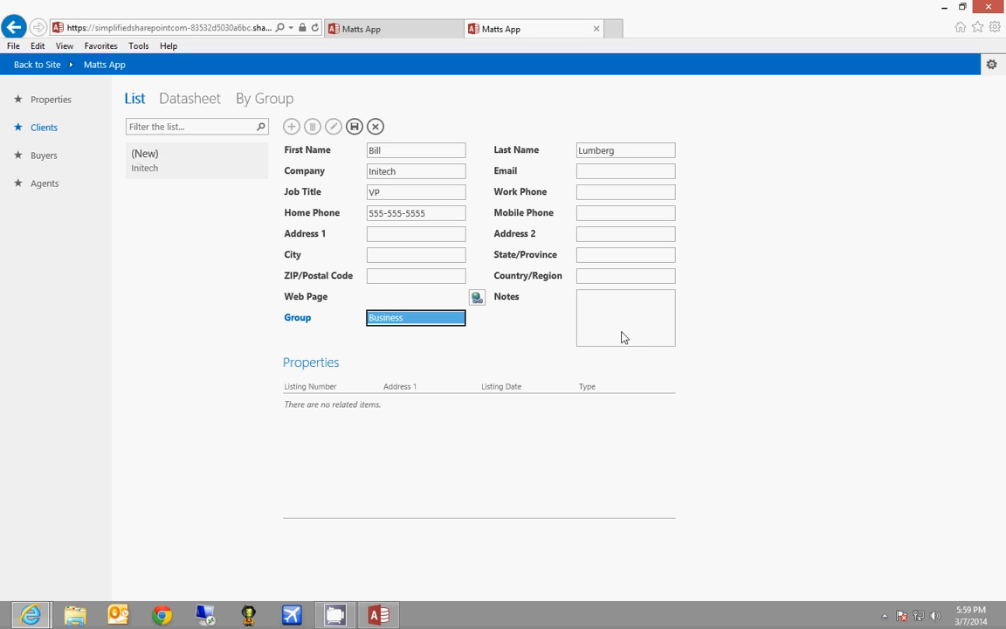
left_click(353, 127)
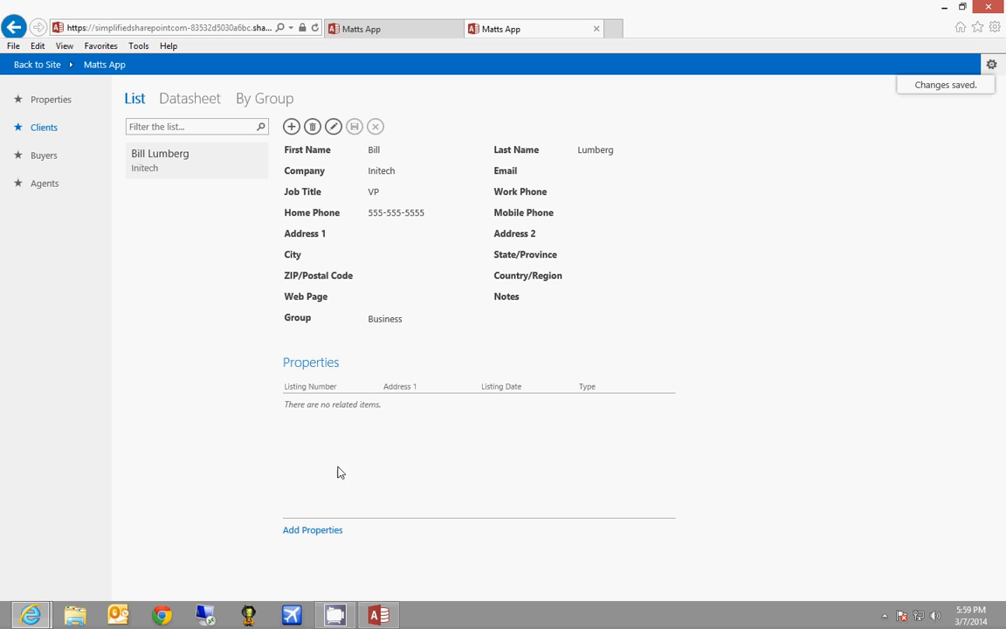
Add property listing 0001 at 123 Fake RD, Ford, MI, USA, priced $100,000, under the client
left_click(313, 530)
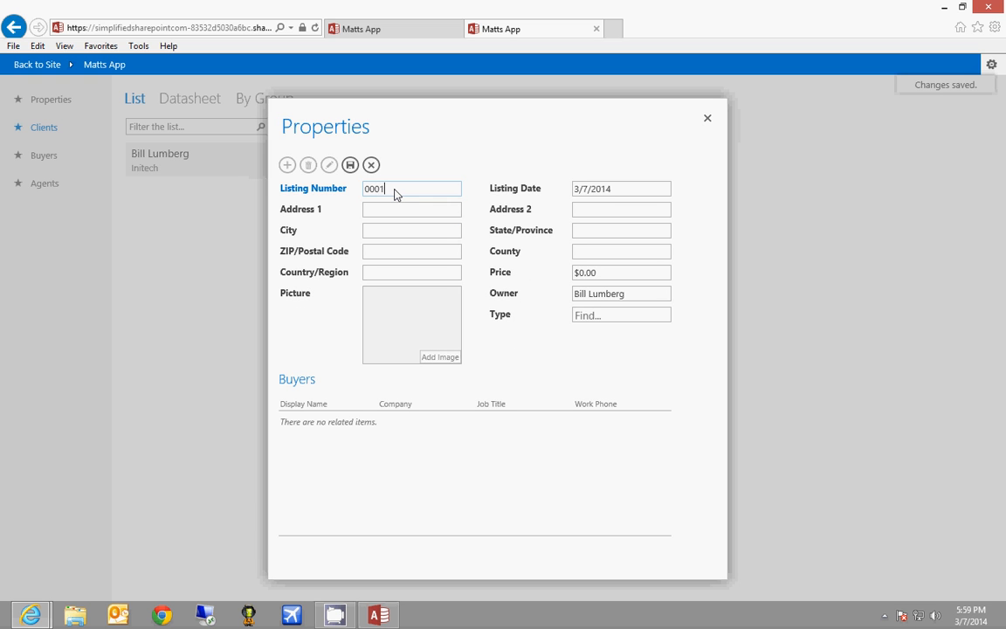
left_click(394, 212)
type("123 Fake RD")
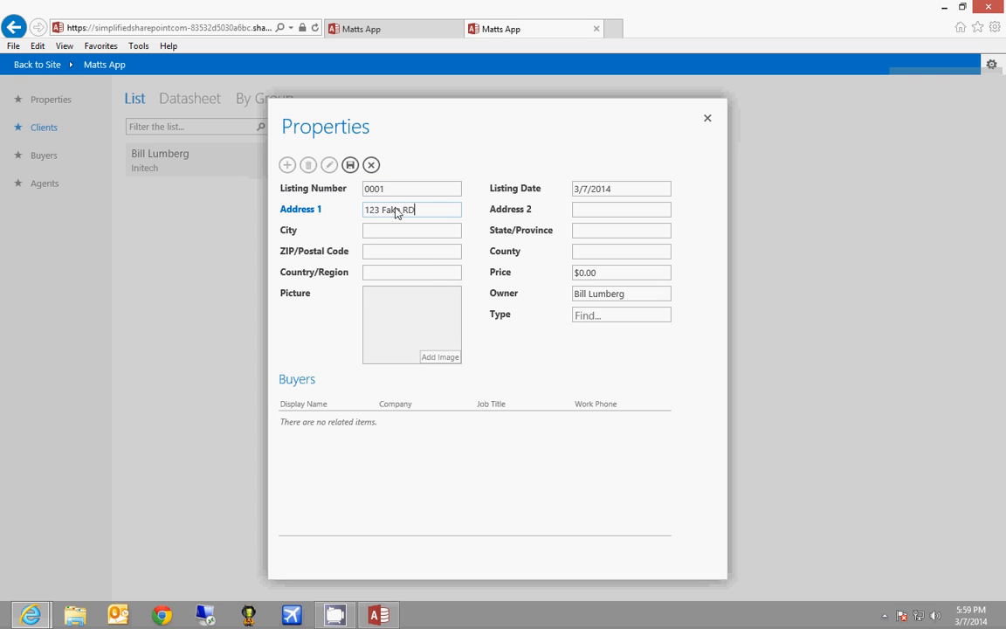
key("Tab")
key("Tab")
key("Tab")
key("Tab")
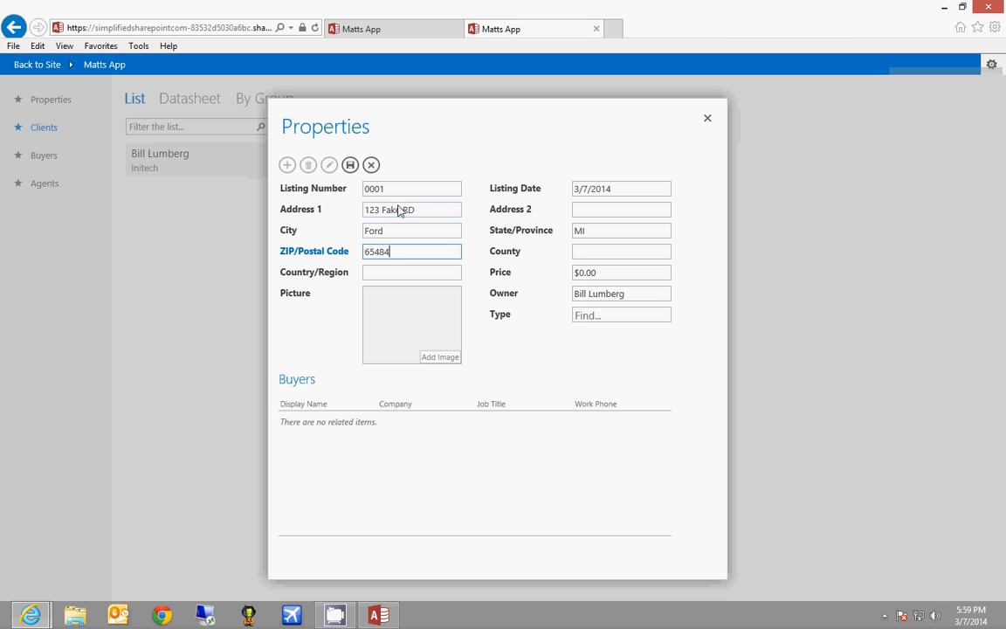
left_click(431, 276)
type("USA")
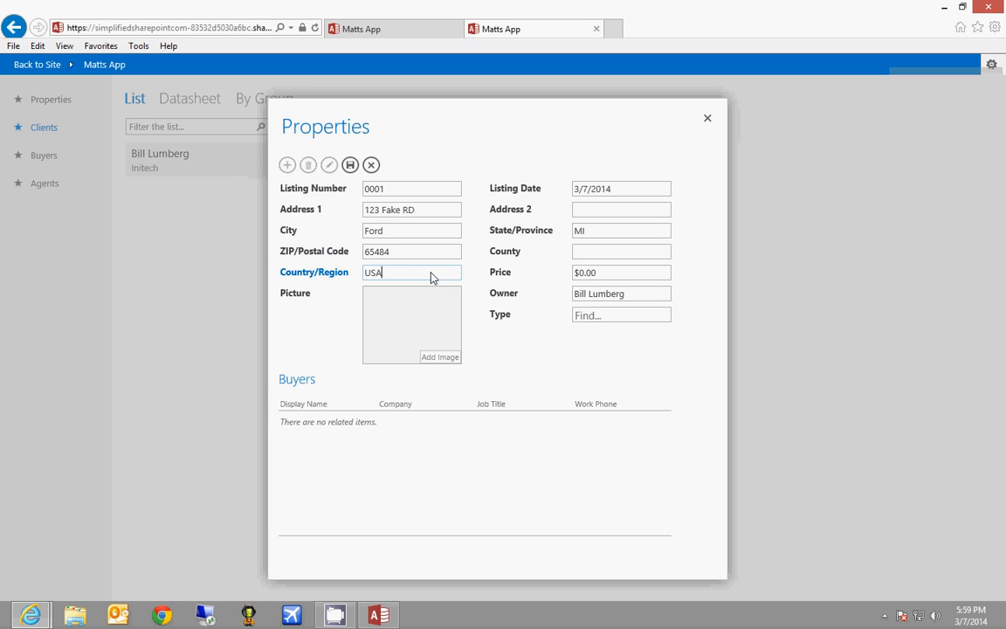
key("Tab")
type("1")
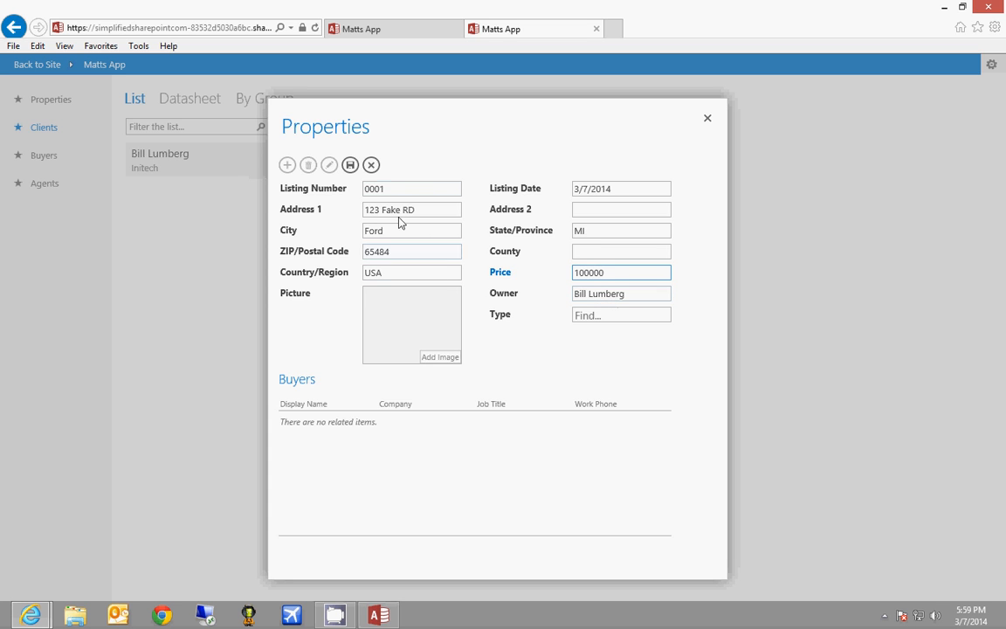
left_click(350, 164)
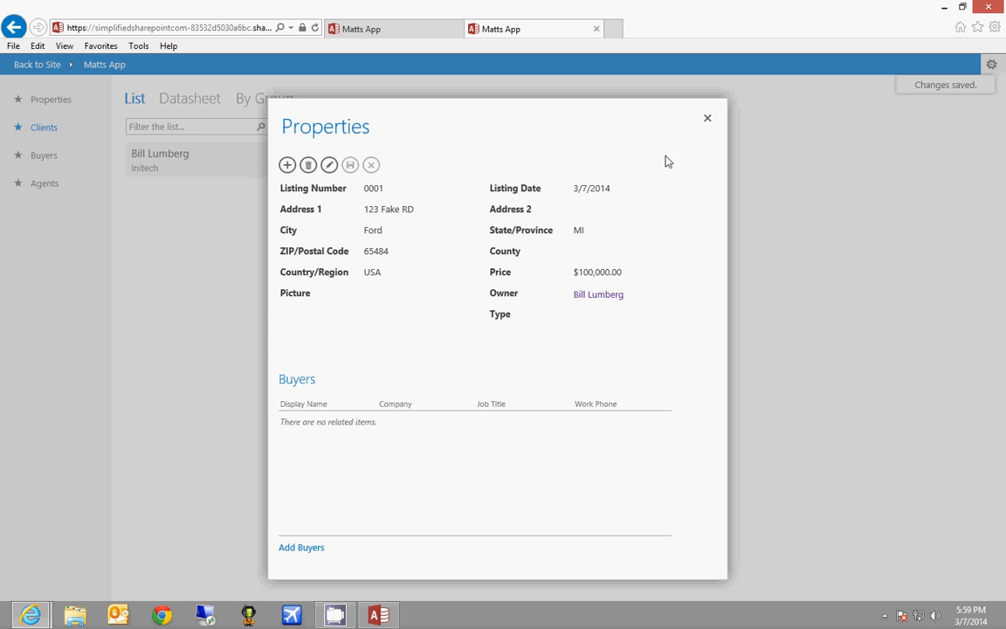
left_click(707, 118)
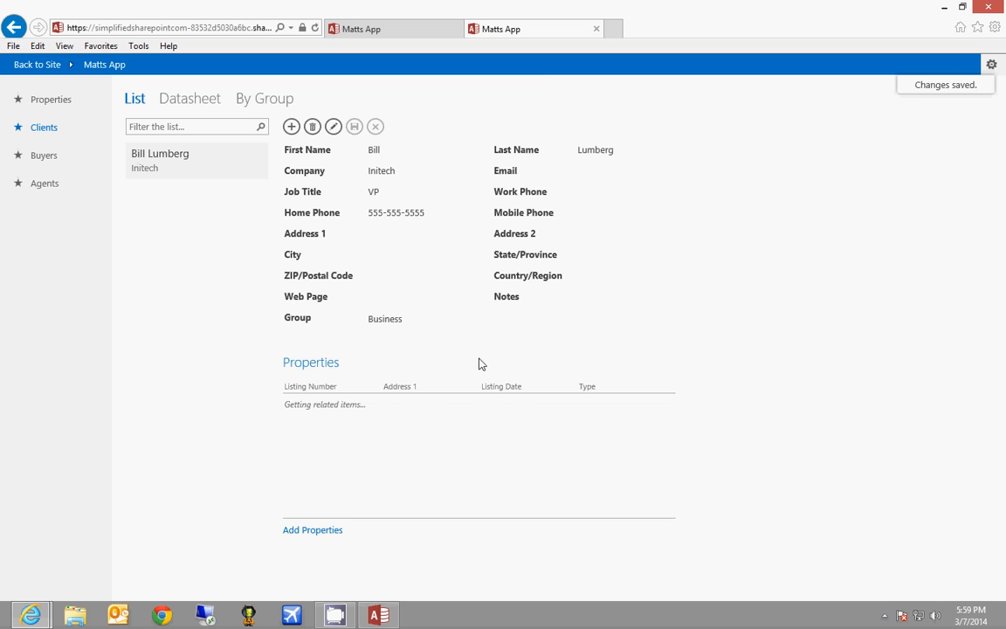
Attach house.jpg from the Pictures library to listing 0001's Picture field
left_click(36, 99)
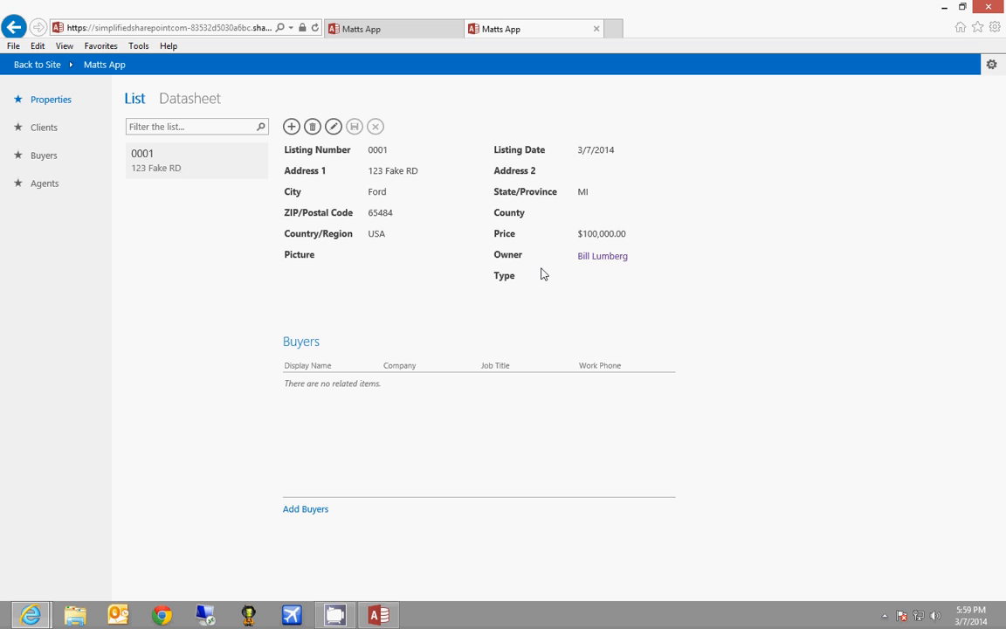
left_click(333, 126)
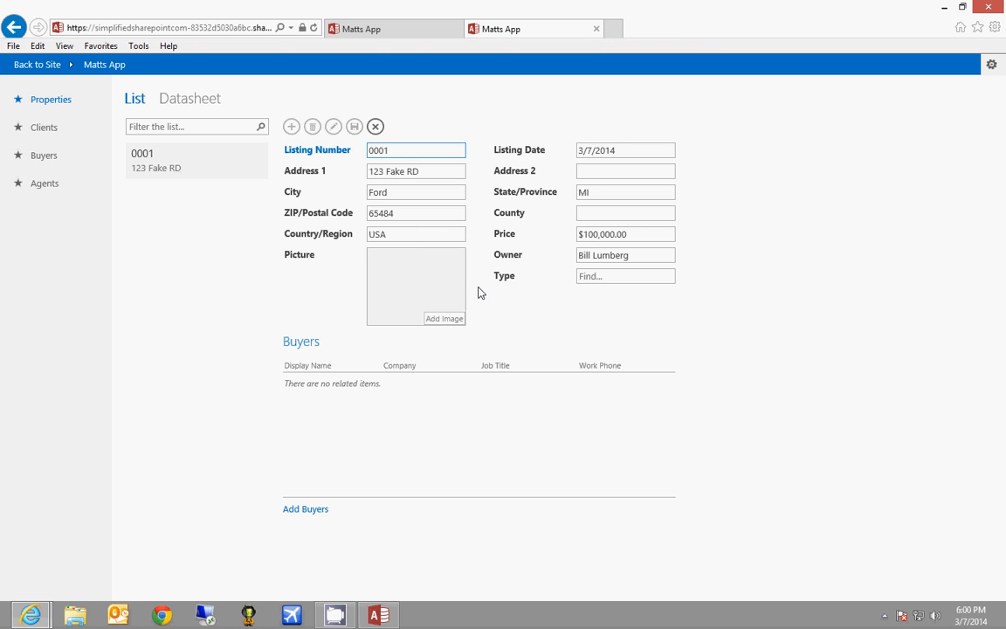
left_click(444, 319)
left_click(582, 349)
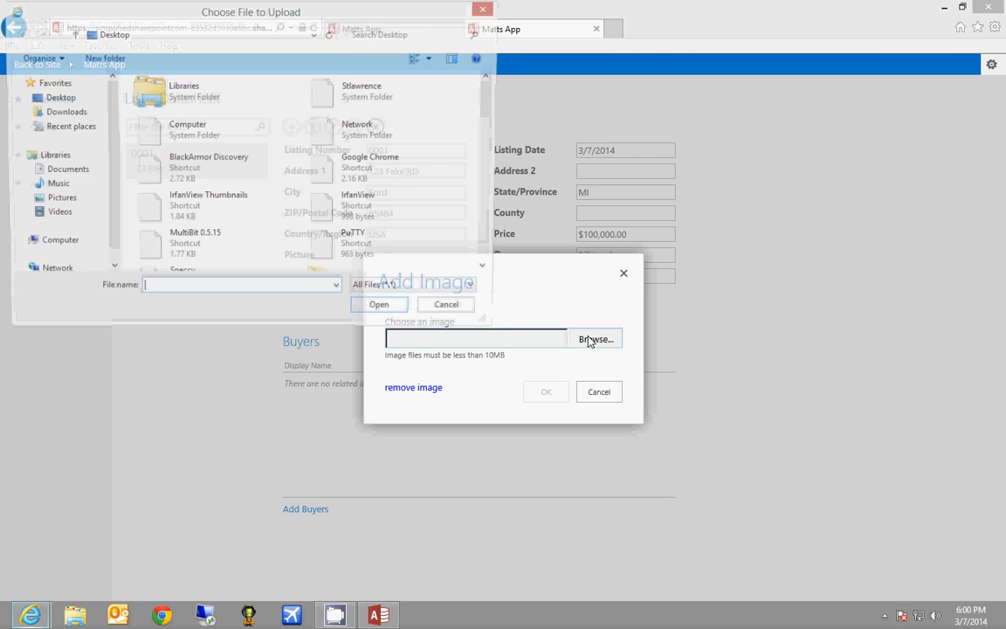
left_click(53, 199)
left_click(384, 112)
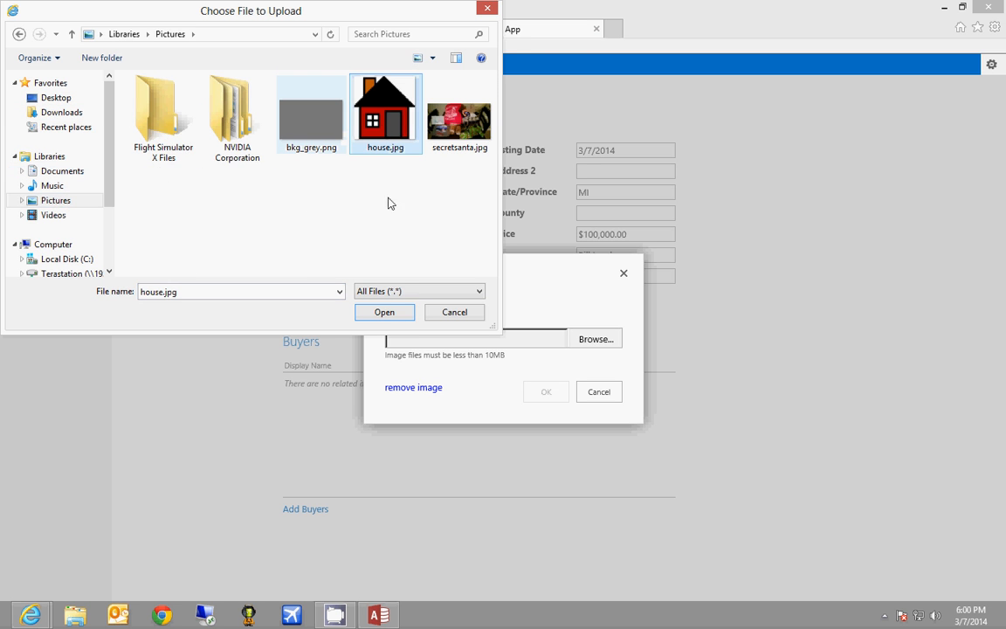
left_click(388, 312)
left_click(550, 392)
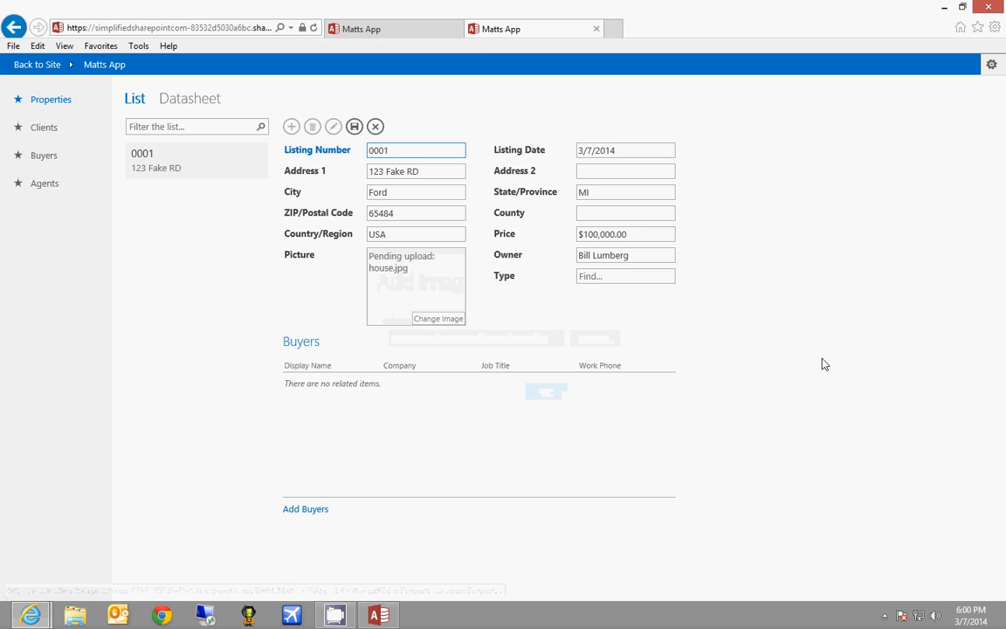
Save listing 0001 with its picture, then toggle Datasheet and back to List view
left_click(353, 127)
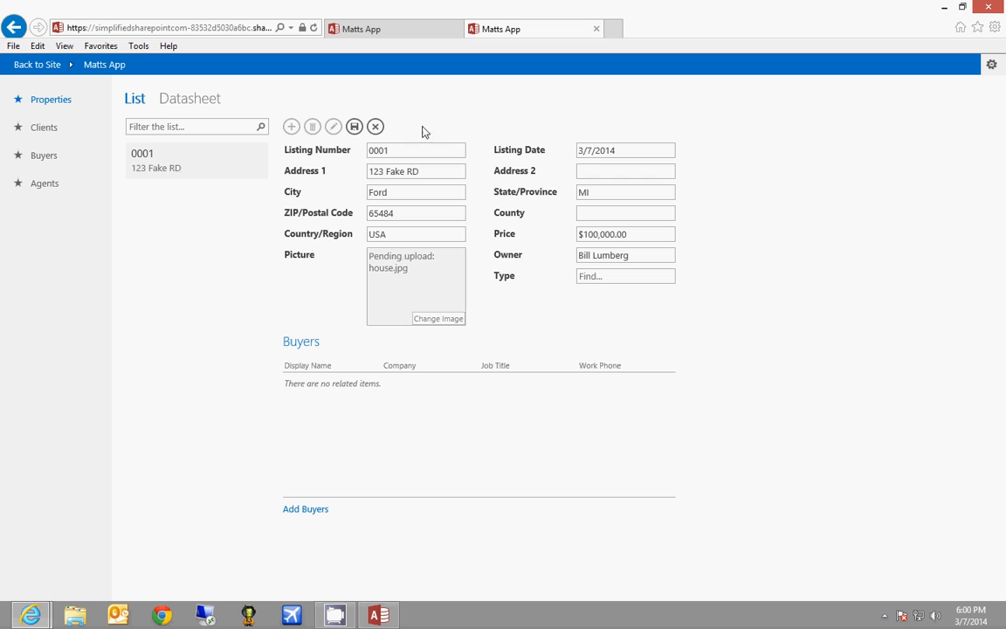
left_click(354, 127)
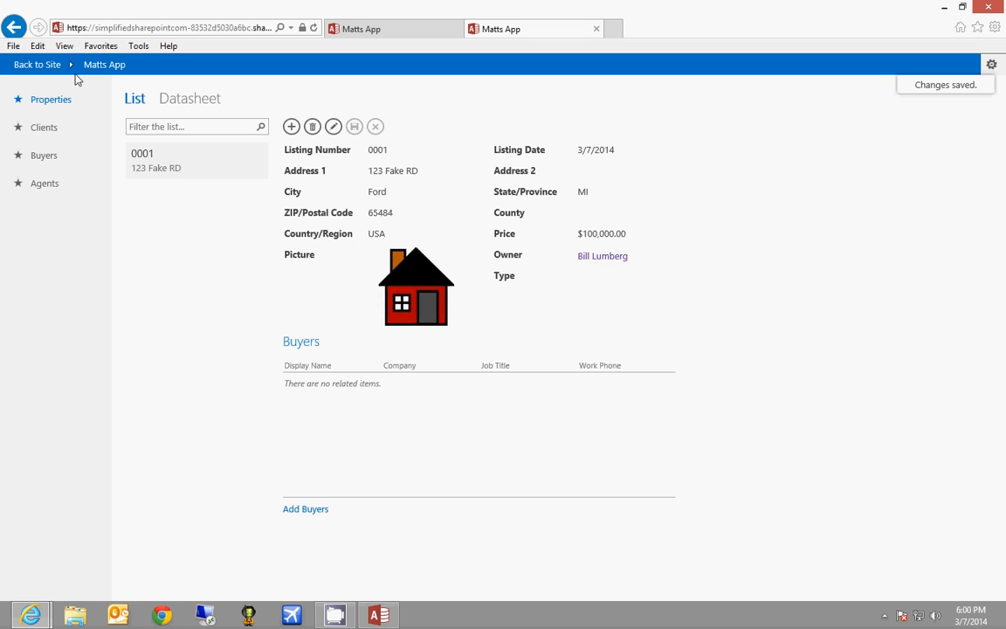
left_click(170, 99)
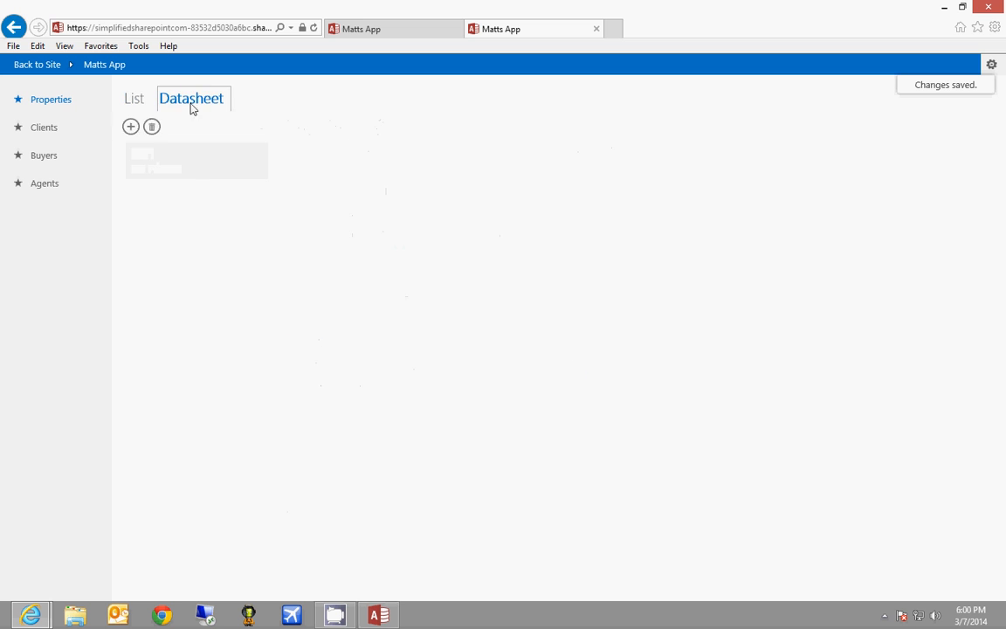
left_click(132, 98)
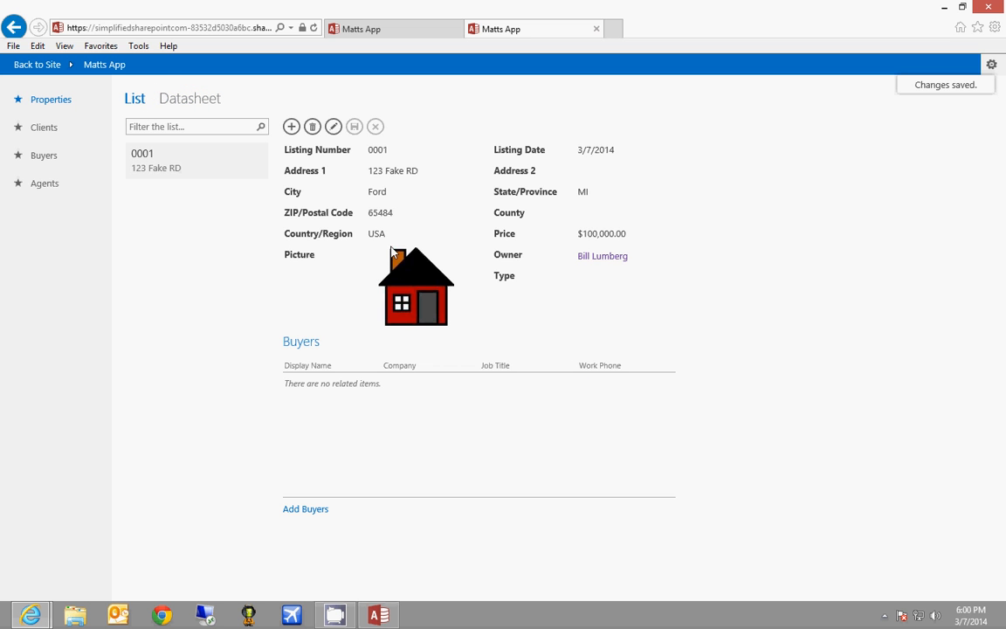
Save a new buyer with first name, company Standard Contruction and e-mail, then view Agents
left_click(54, 155)
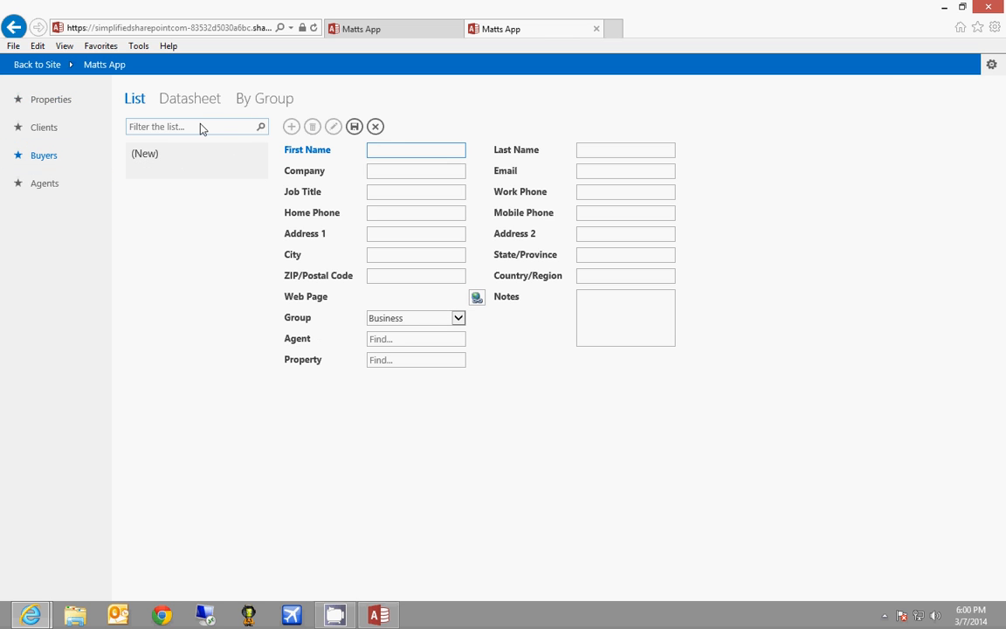
left_click(200, 129)
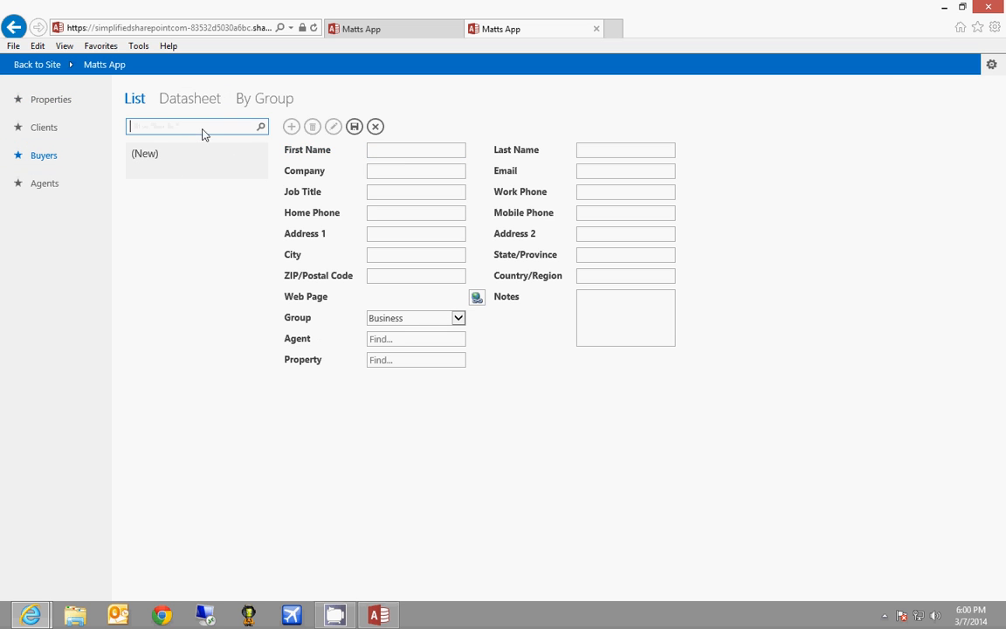
left_click(400, 152)
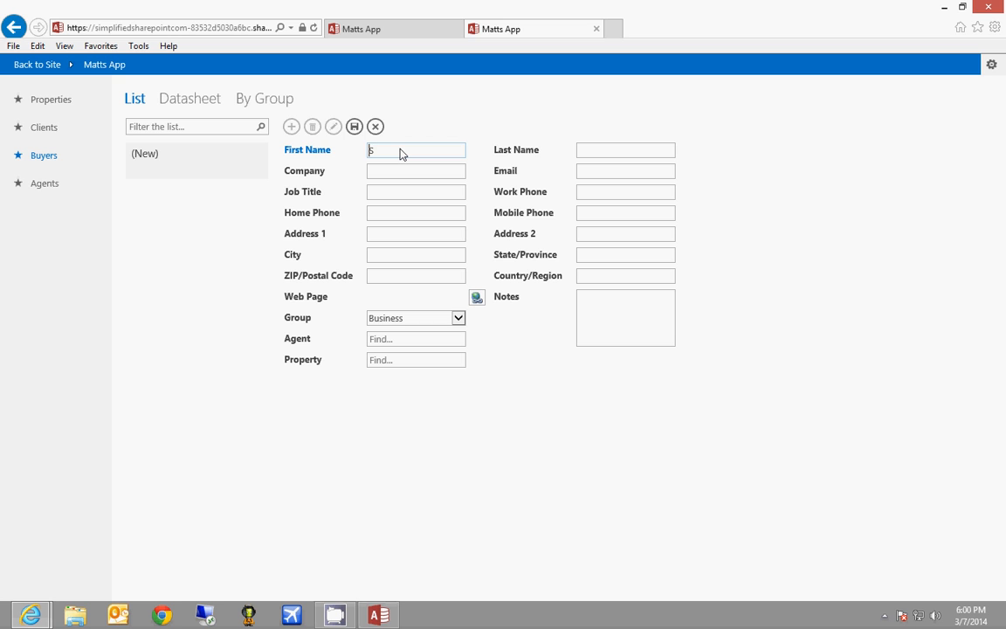
type("am")
key("Tab")
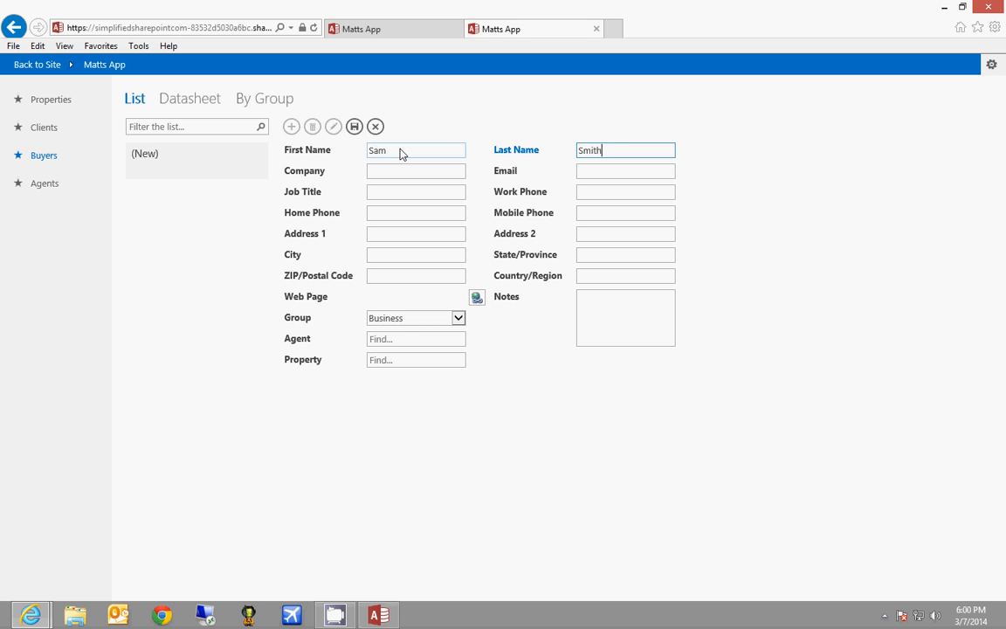
key("Tab")
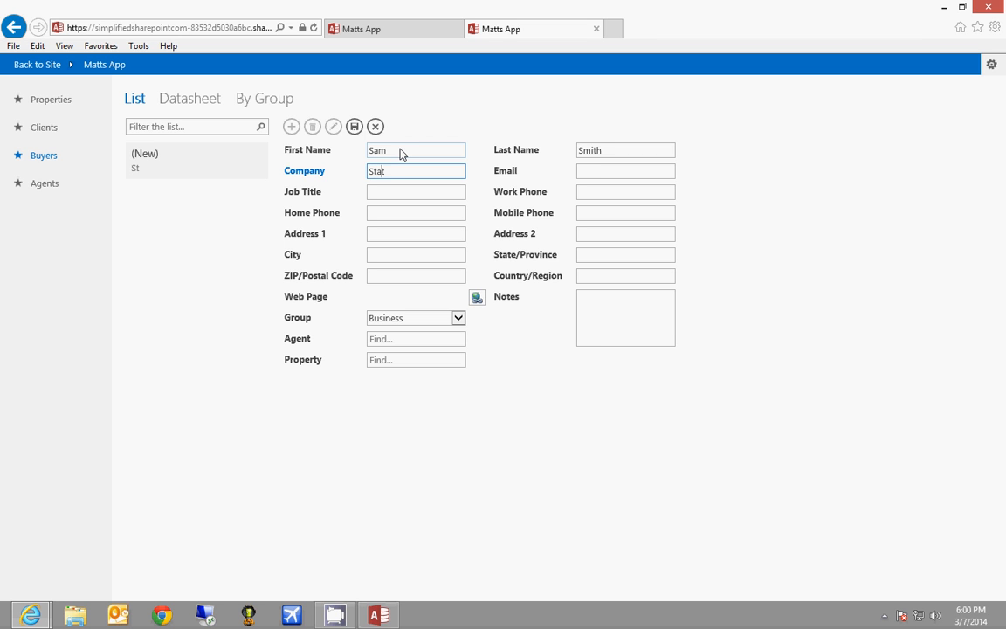
type("Standar")
type("d Contr")
type("ustion")
type("tion")
key("Tab")
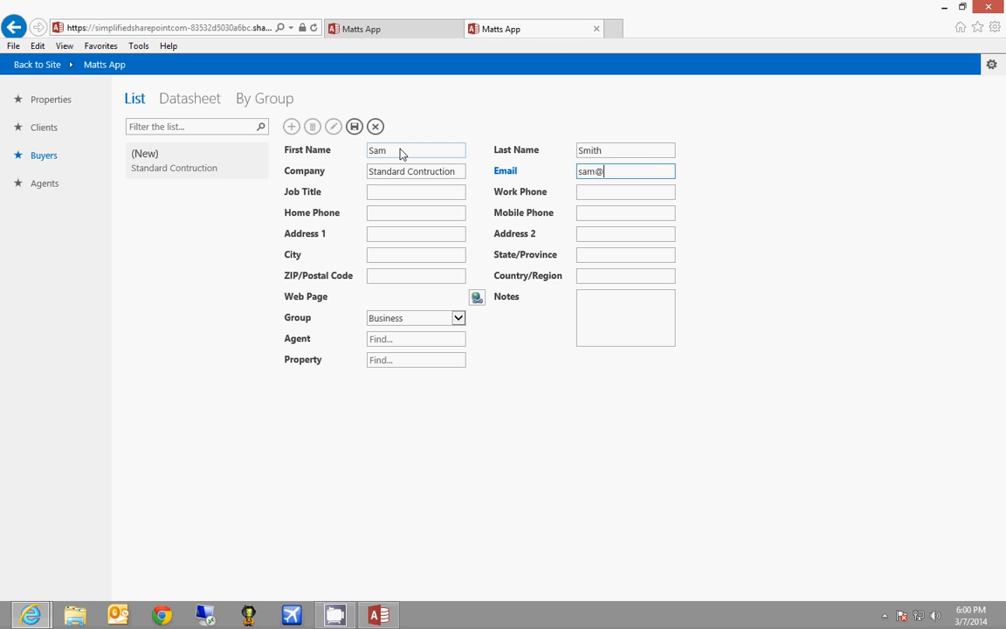
key("Tab")
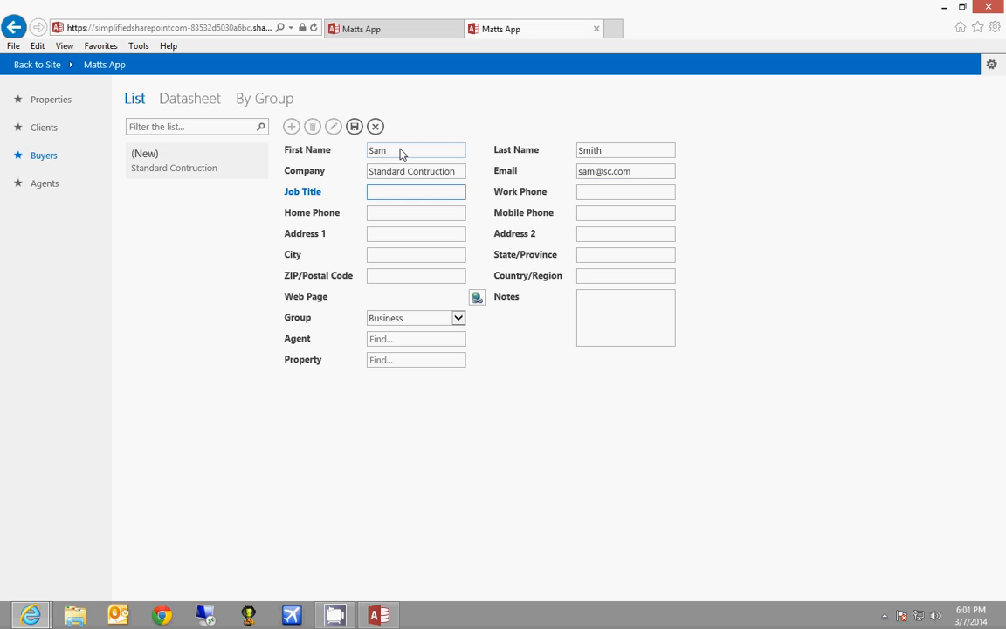
left_click(353, 126)
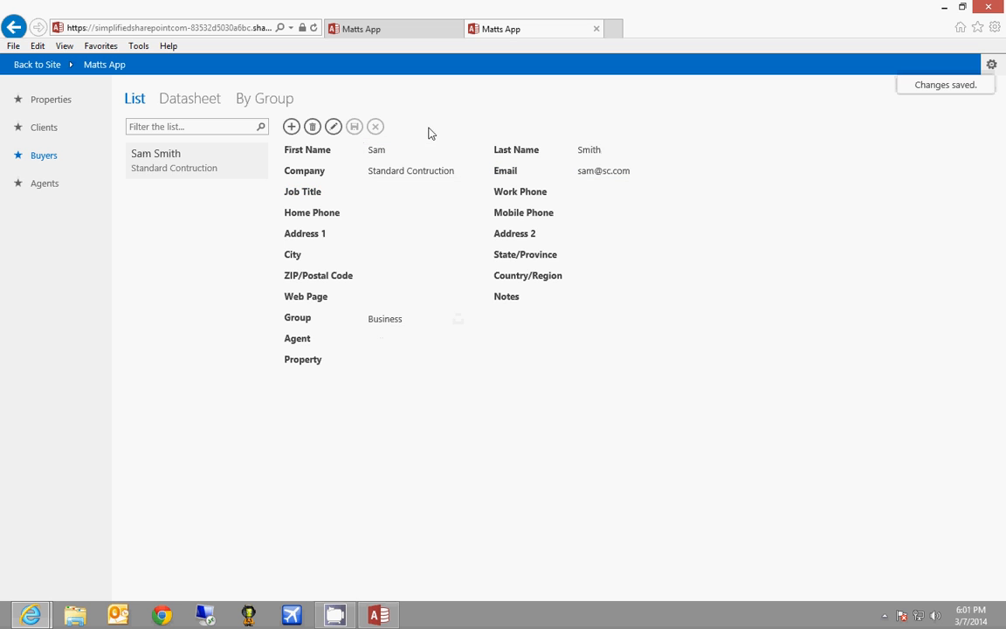
left_click(50, 185)
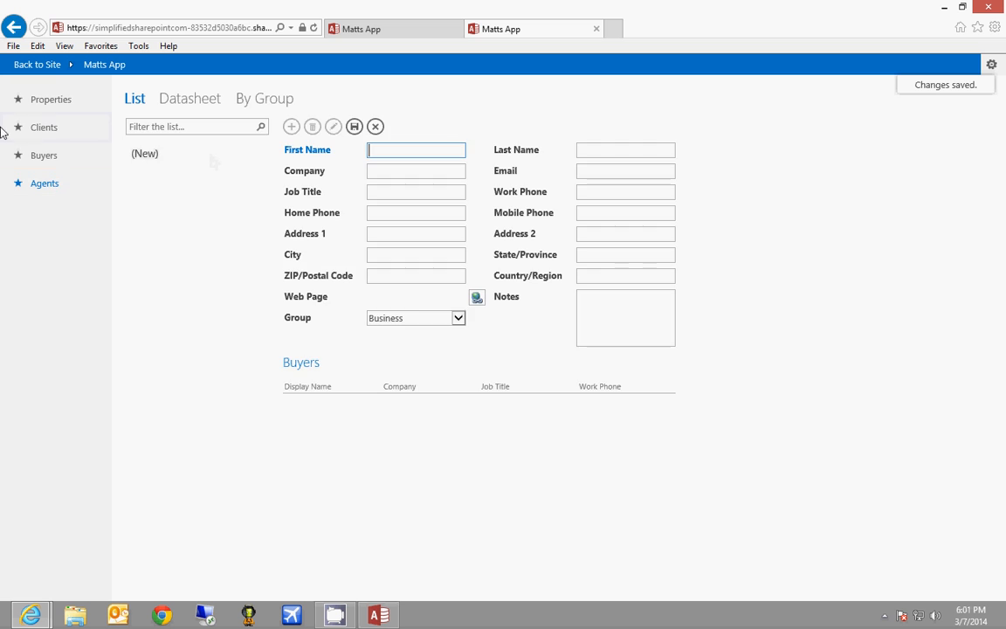
Start property 0002 at 654 Main in Floridaville, FL
left_click(54, 100)
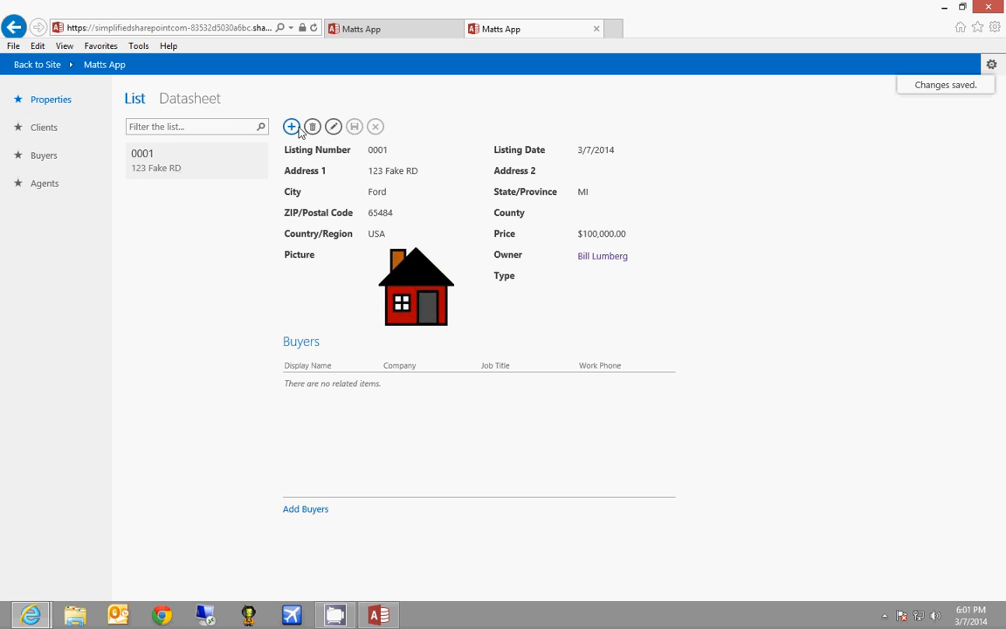
left_click(294, 127)
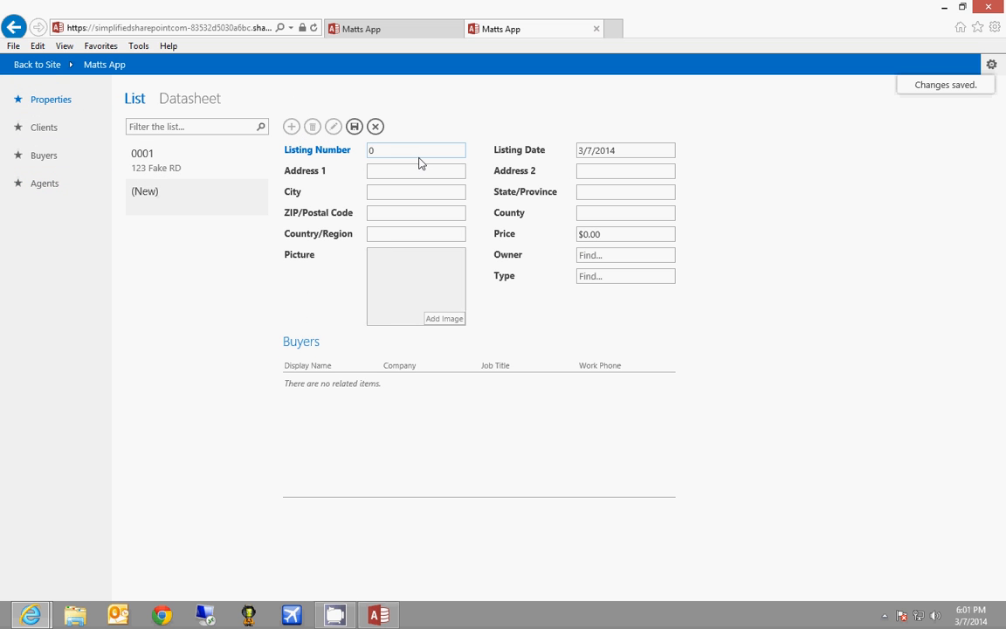
type("0002")
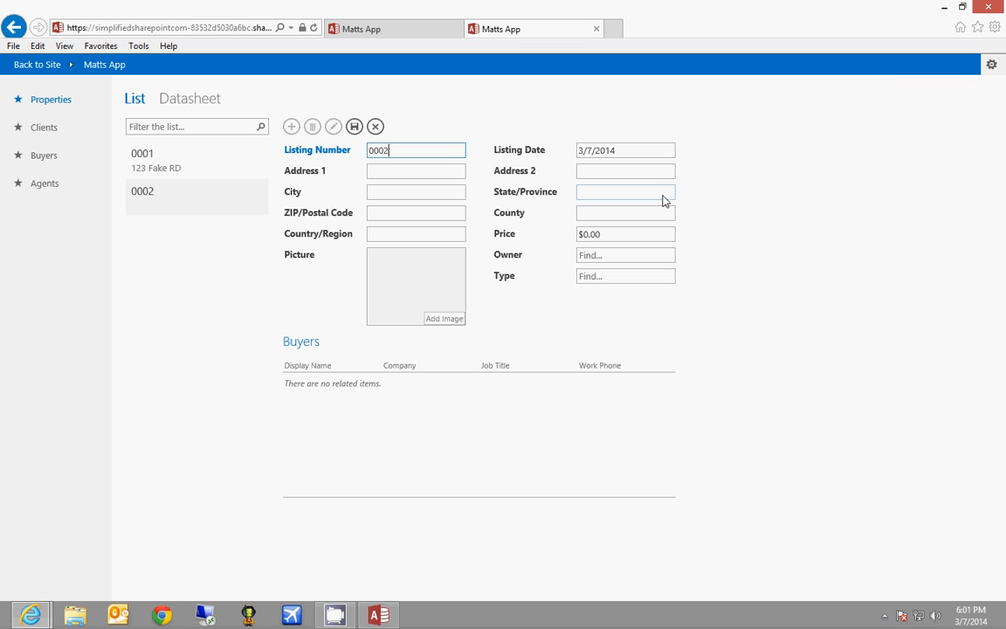
left_click(413, 177)
type("654 Main")
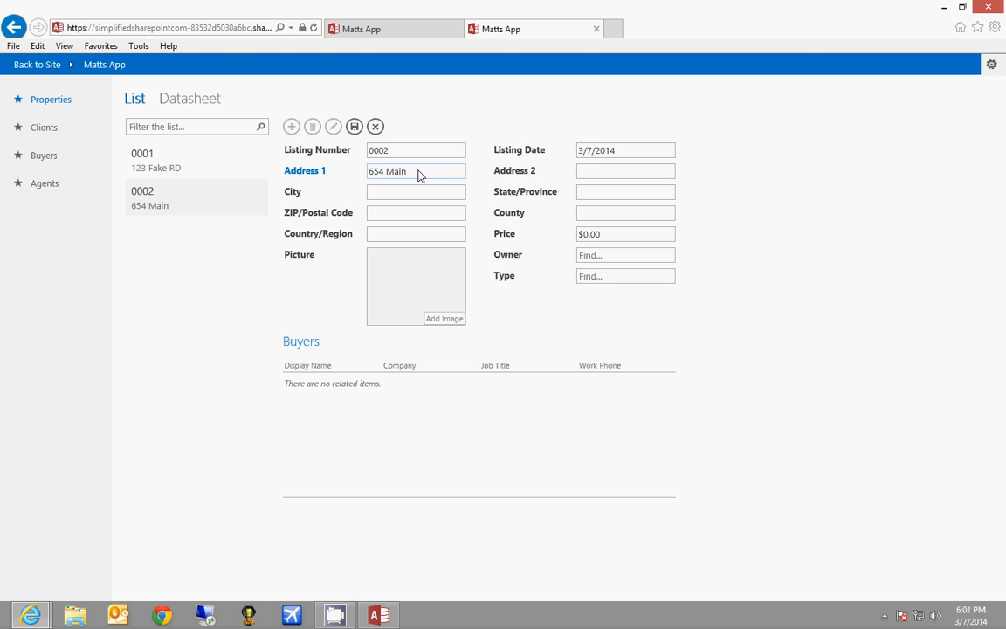
key("Tab")
key("Tab")
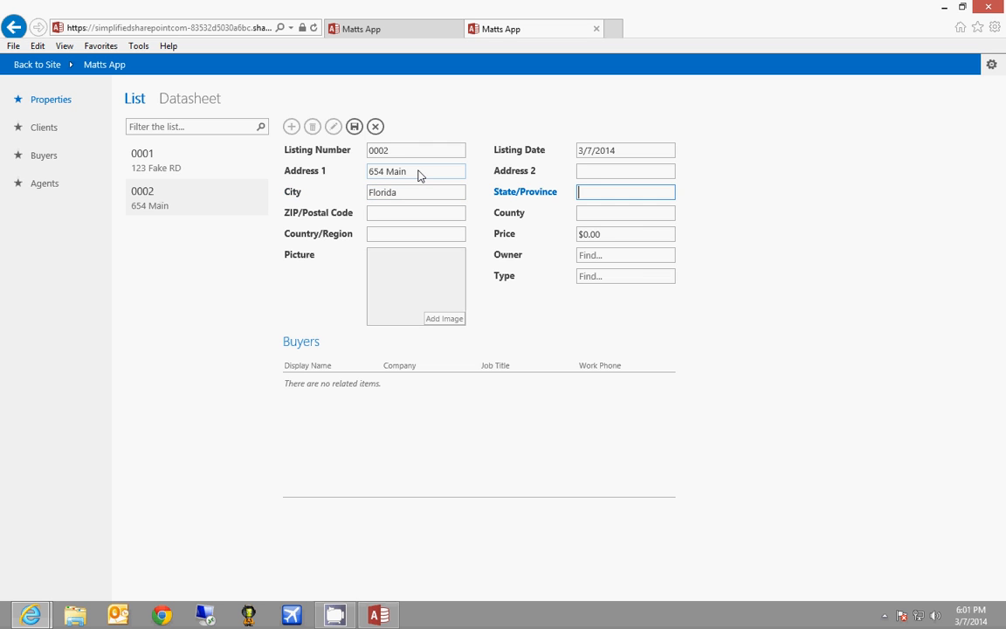
key("shift+Tab")
key("End")
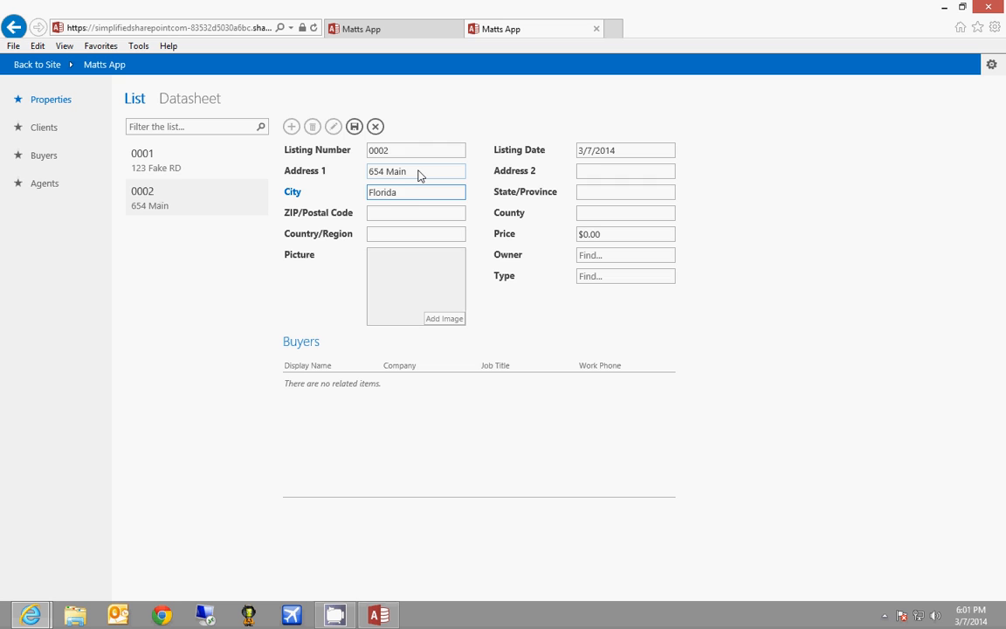
type("ville")
key("Tab")
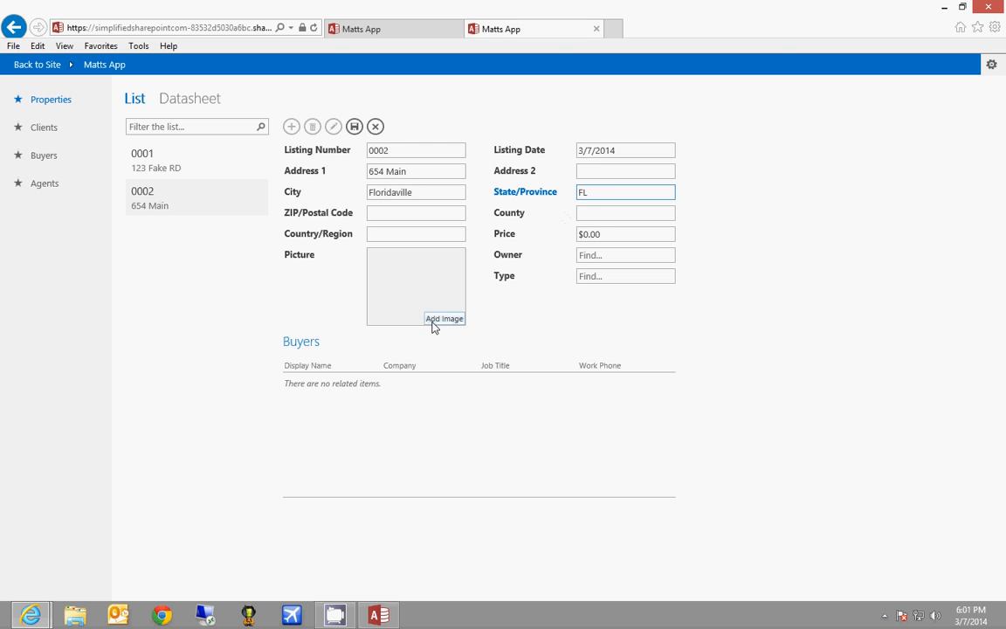
Set the Initech client as owner, save listing 0002, and open the owner's record
left_click(635, 259)
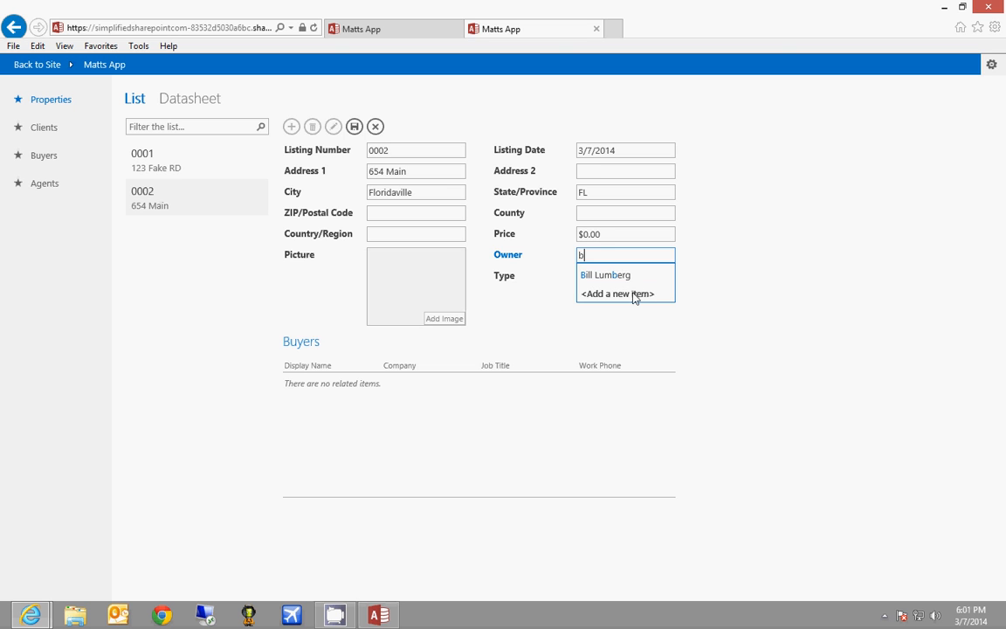
left_click(768, 243)
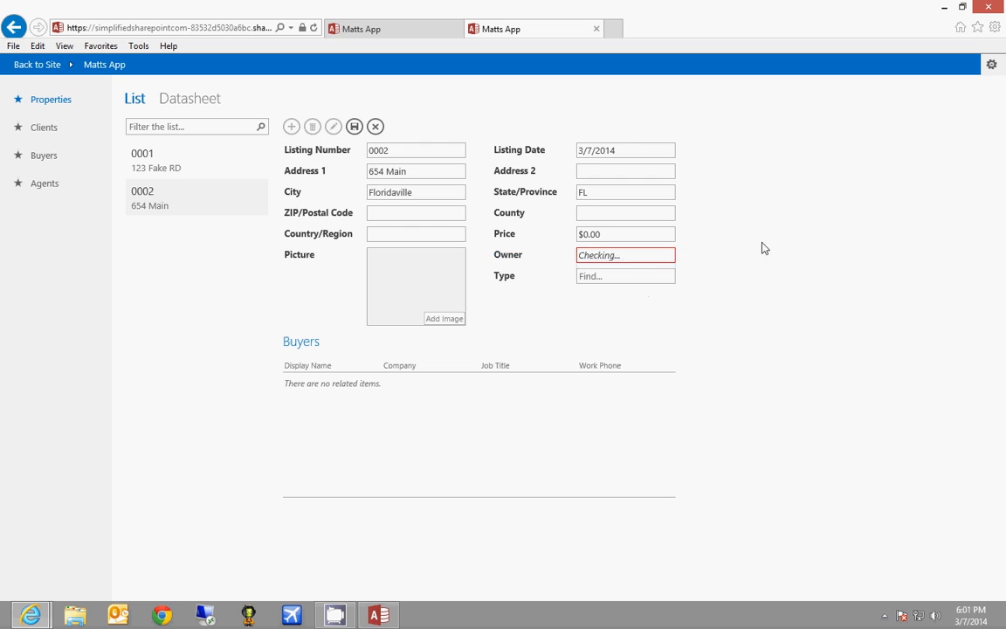
left_click(636, 258)
left_click(354, 126)
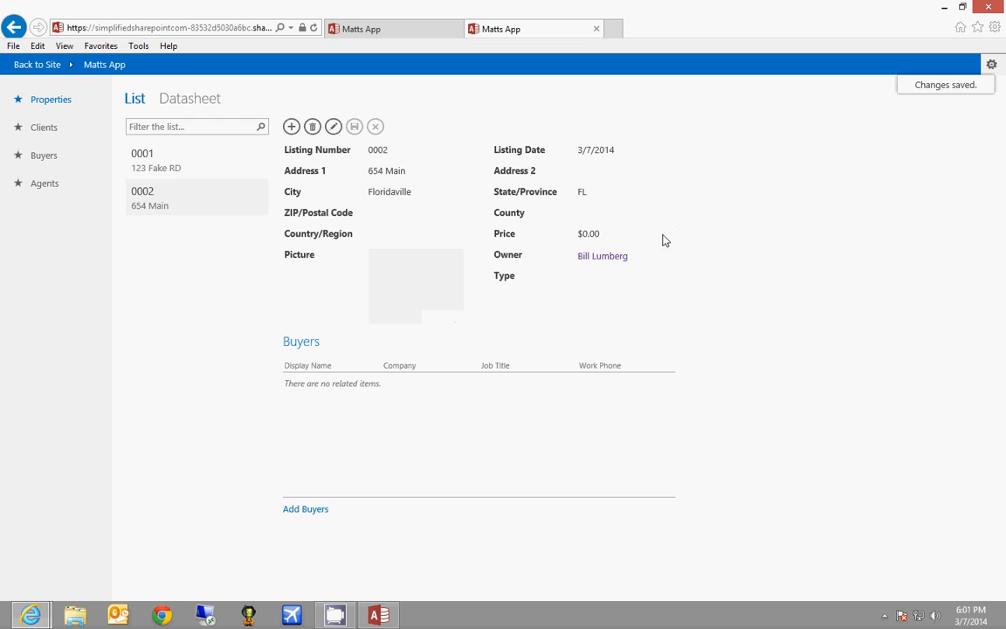
left_click(604, 256)
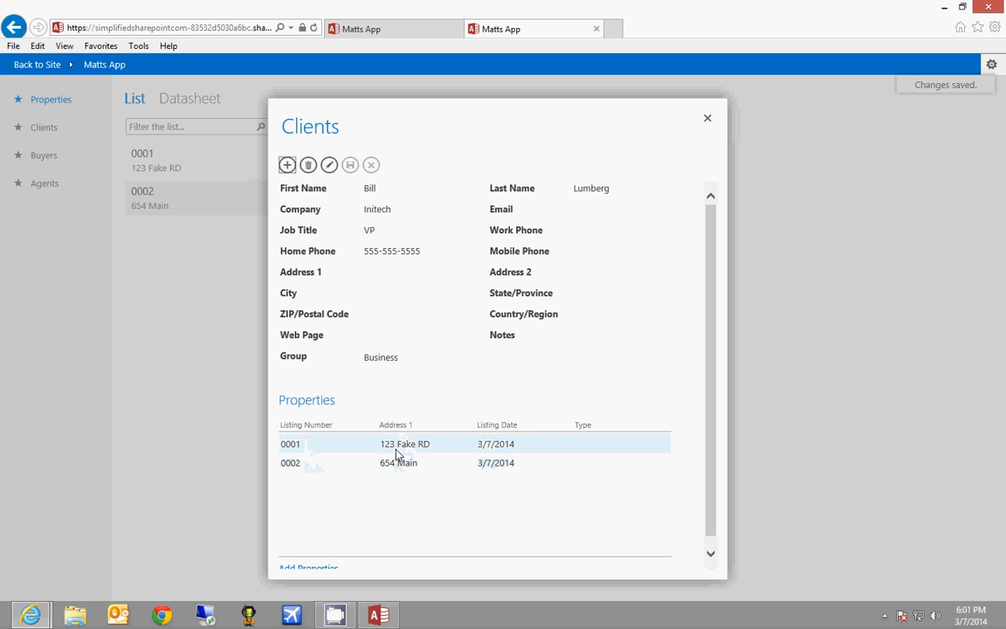
Close the client record and reopen Matts App from the Redd site
left_click(707, 118)
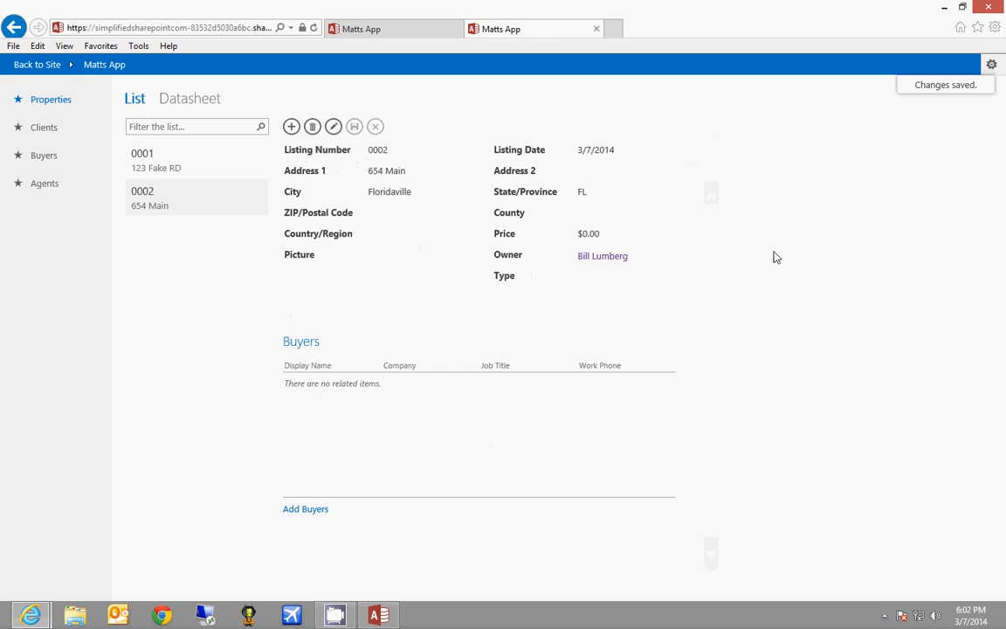
left_click(50, 67)
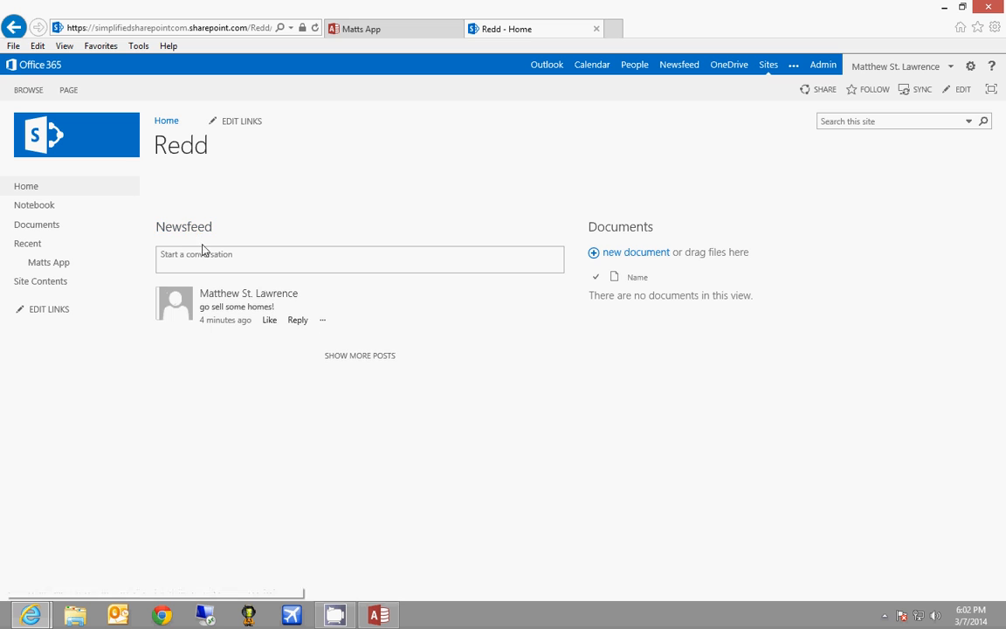
left_click(48, 264)
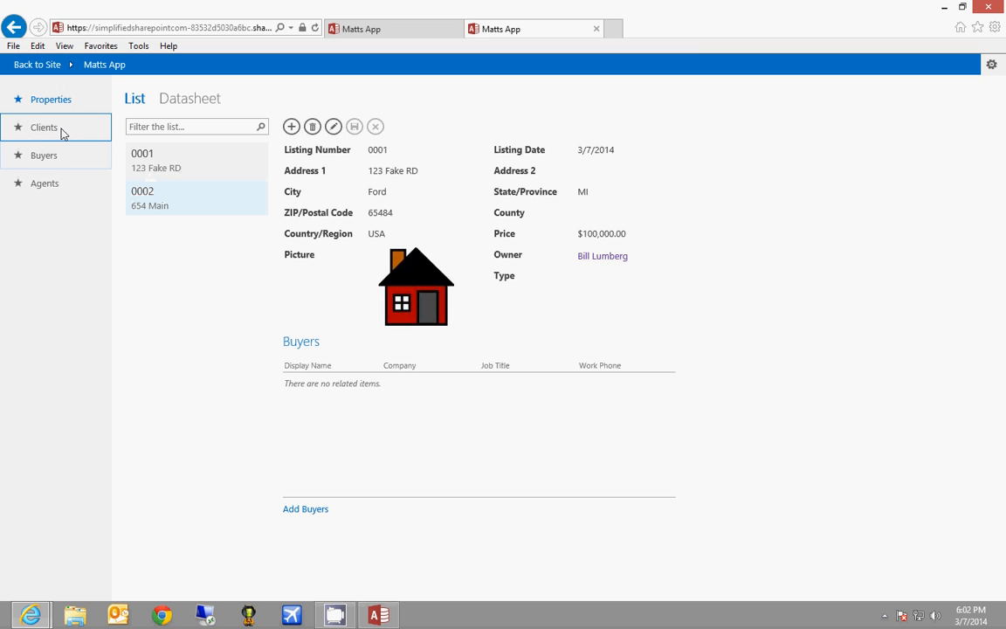
Browse Clients, Buyers and Properties, comparing listings 0002 and 0001, then return to Access
left_click(61, 131)
left_click(63, 160)
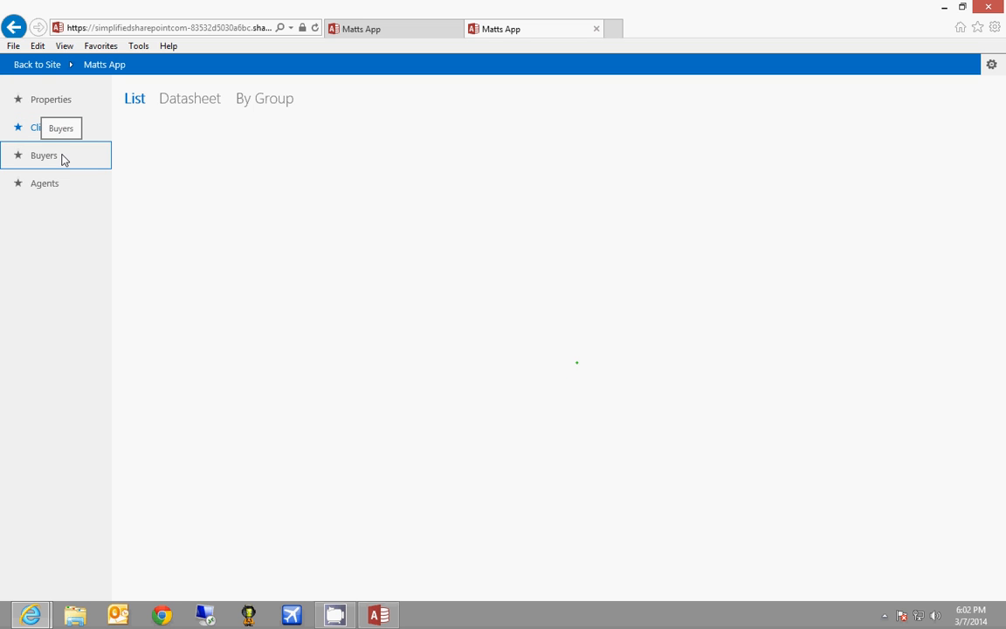
left_click(42, 102)
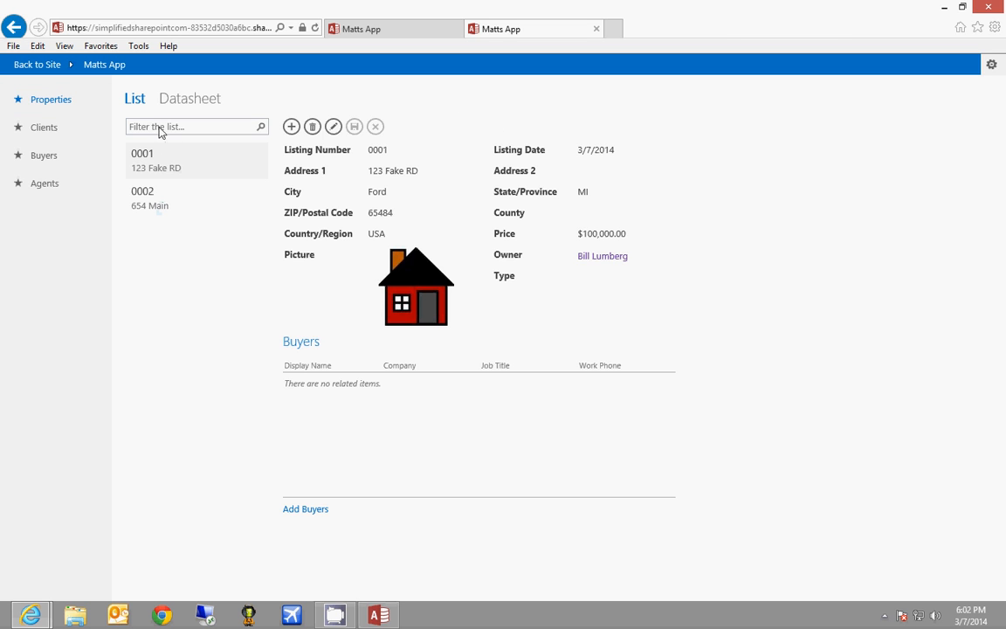
left_click(214, 188)
left_click(153, 194)
left_click(162, 168)
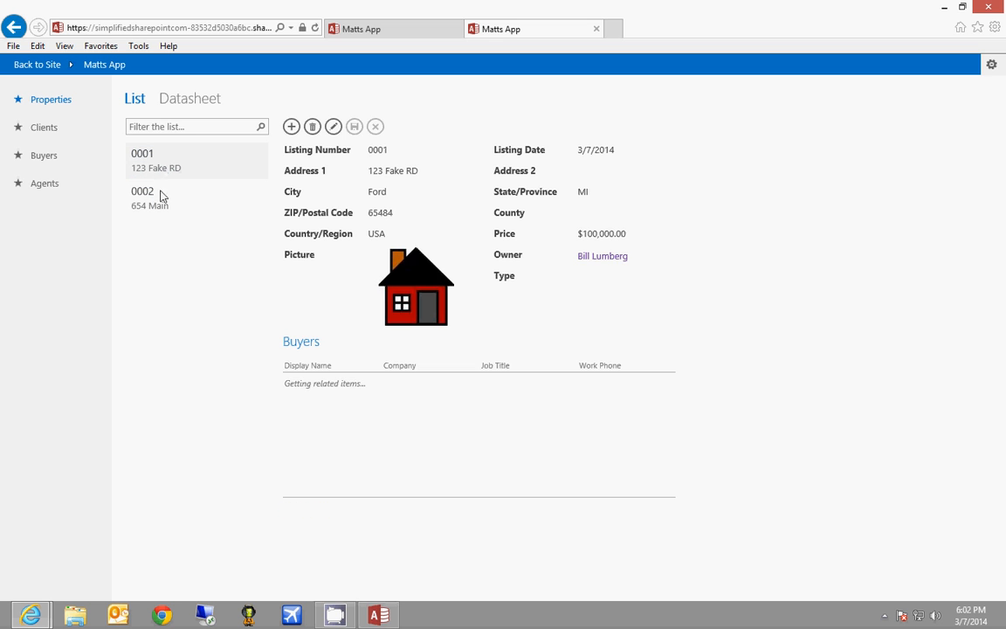
left_click(161, 192)
left_click(382, 617)
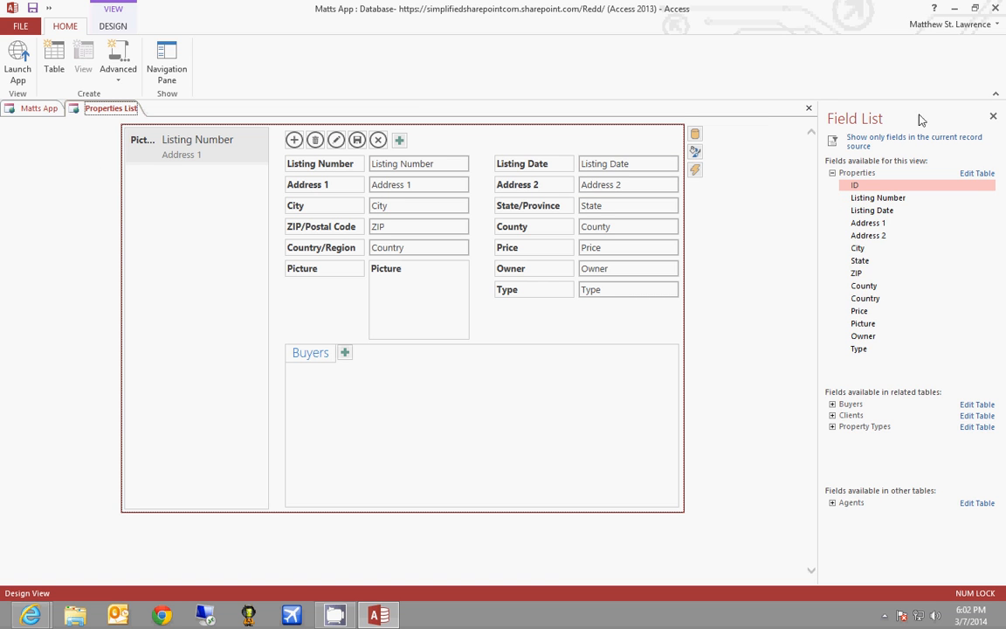
Discard the open design and set the Properties List thumbnail to the Picture field
left_click(809, 107)
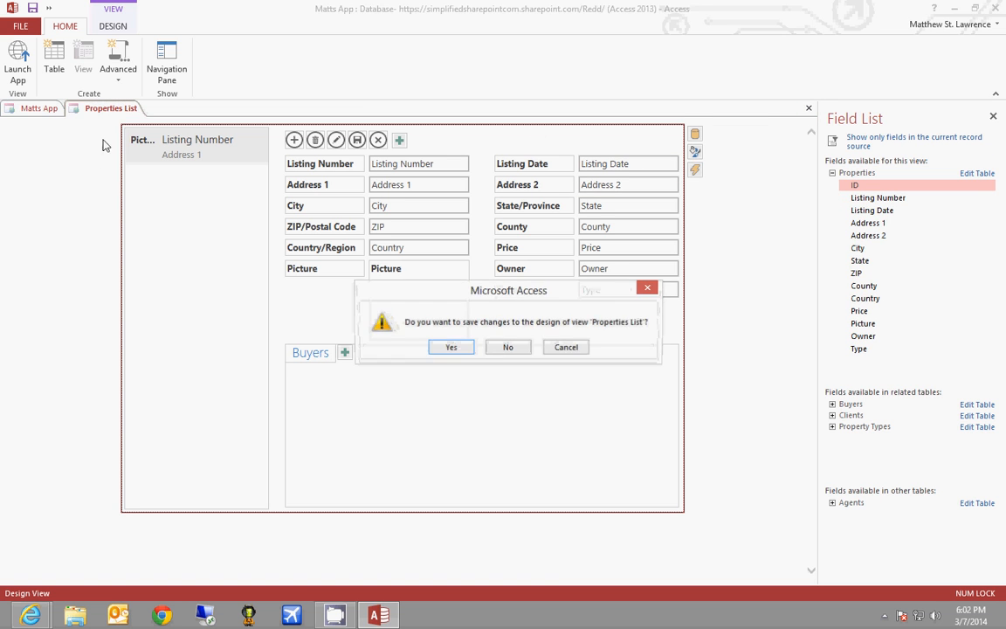
left_click(506, 347)
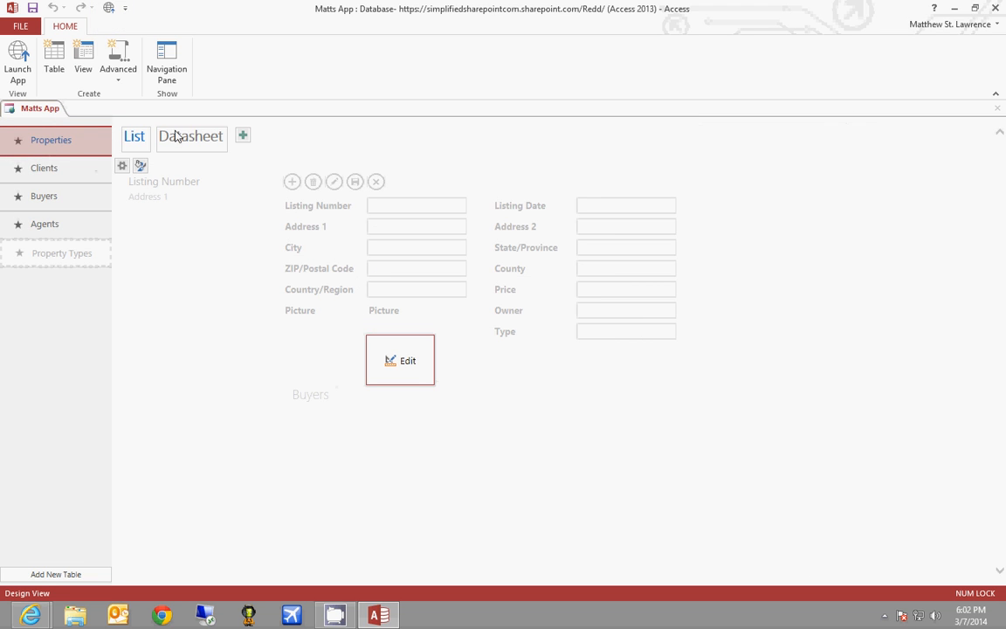
left_click(415, 372)
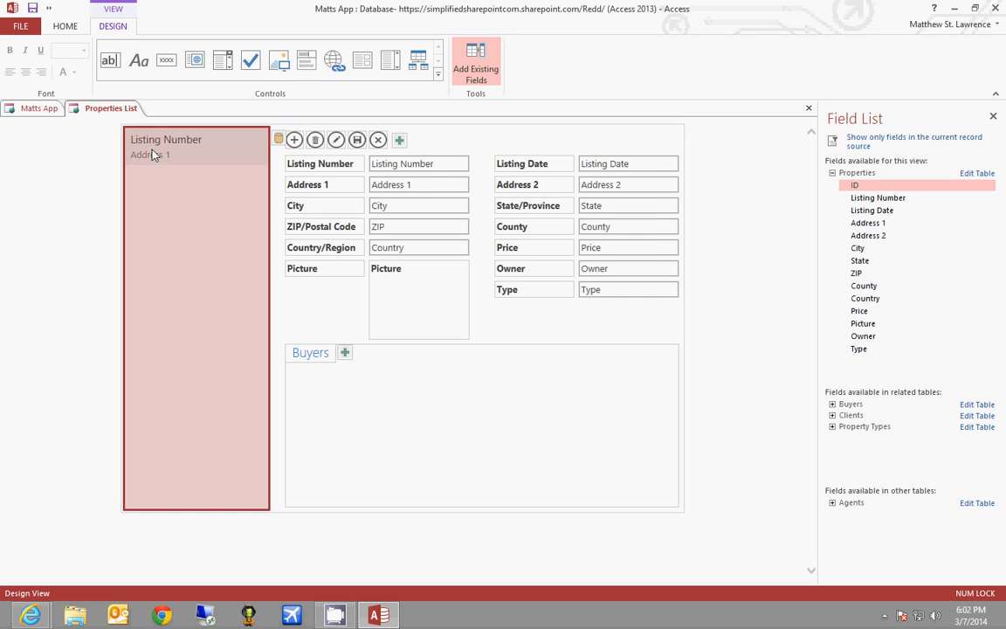
left_click(277, 139)
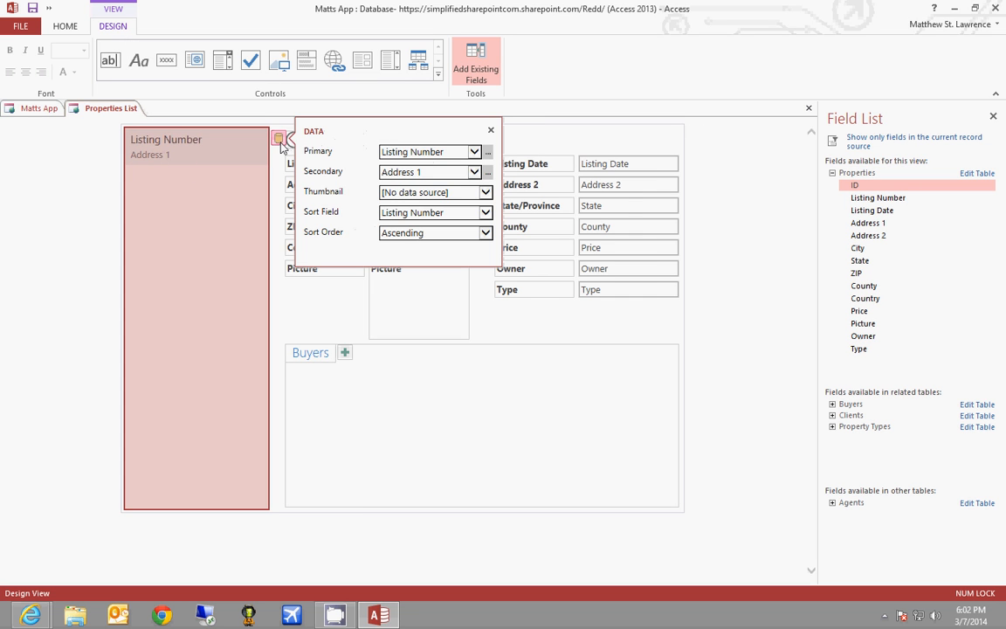
left_click(450, 191)
left_click(447, 206)
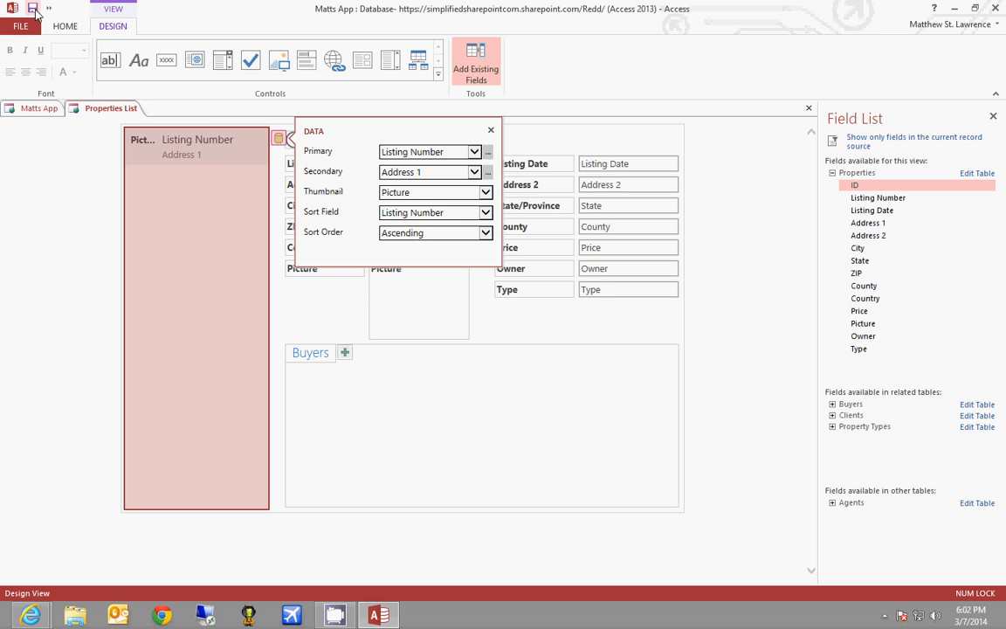
Save the Properties List view and relaunch the app in the browser
left_click(67, 27)
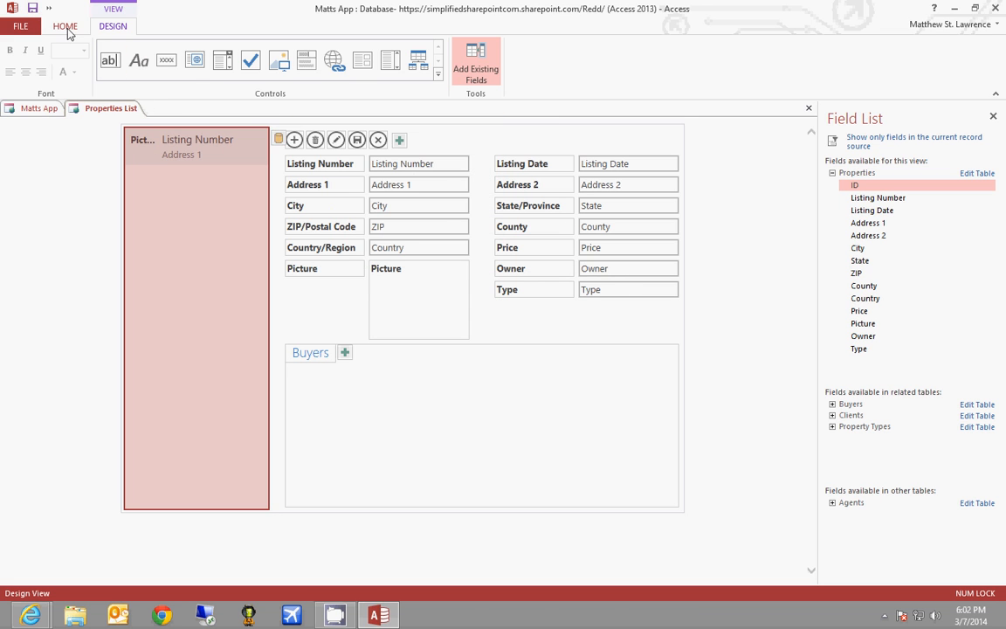
left_click(68, 33)
left_click(18, 61)
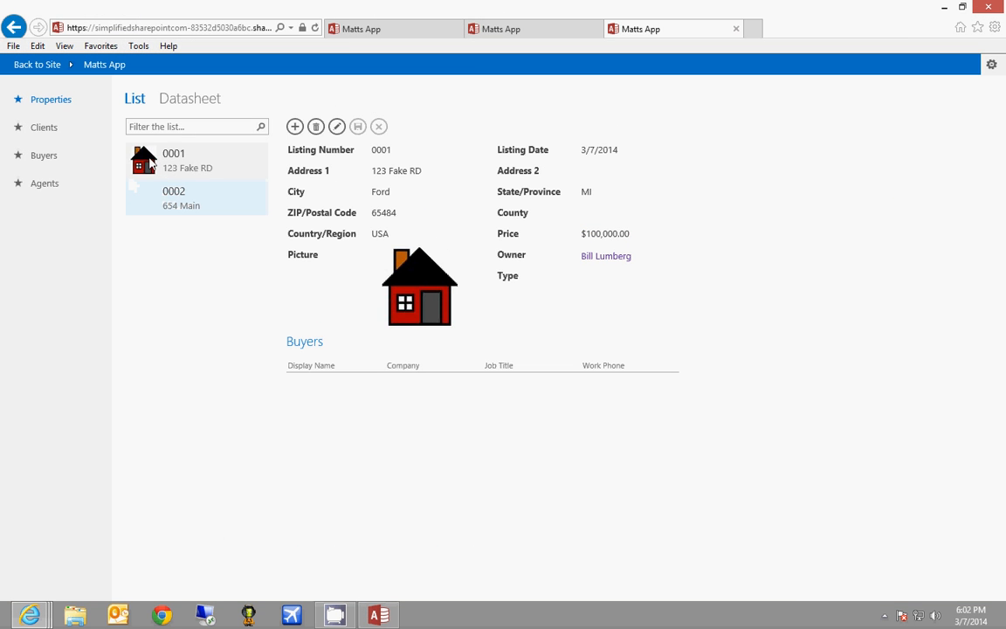
left_click(181, 210)
left_click(174, 168)
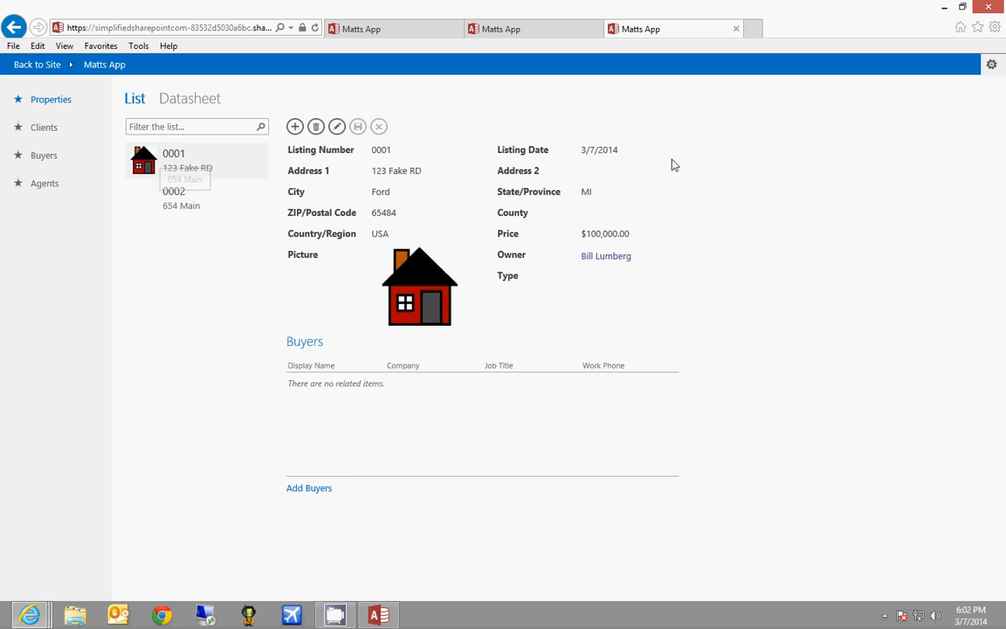
left_click(189, 210)
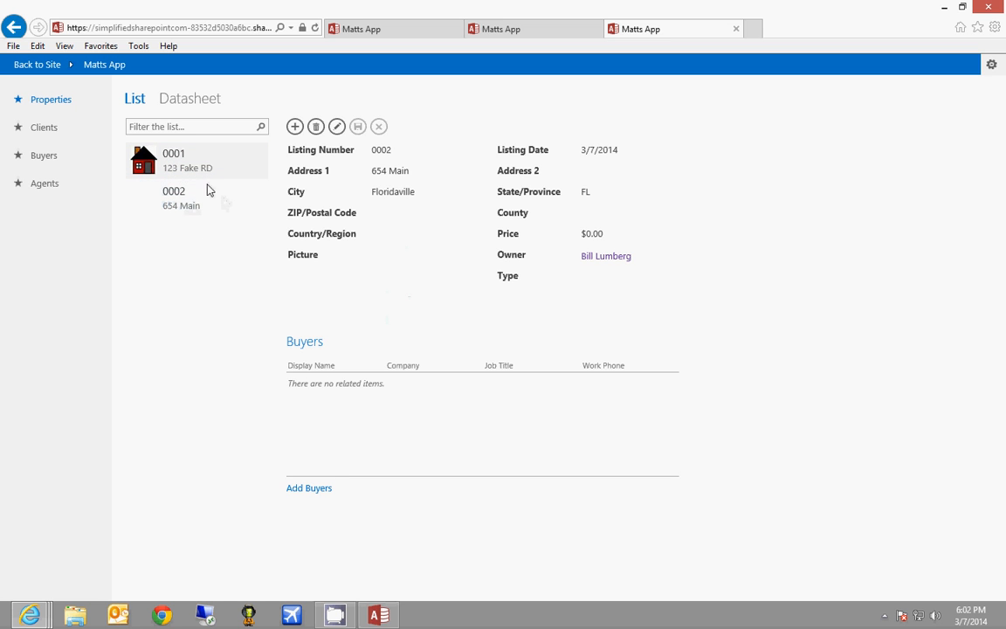
left_click(186, 166)
Close Matts App and create a custom web app, My New App, in Personal Apps
left_click(384, 616)
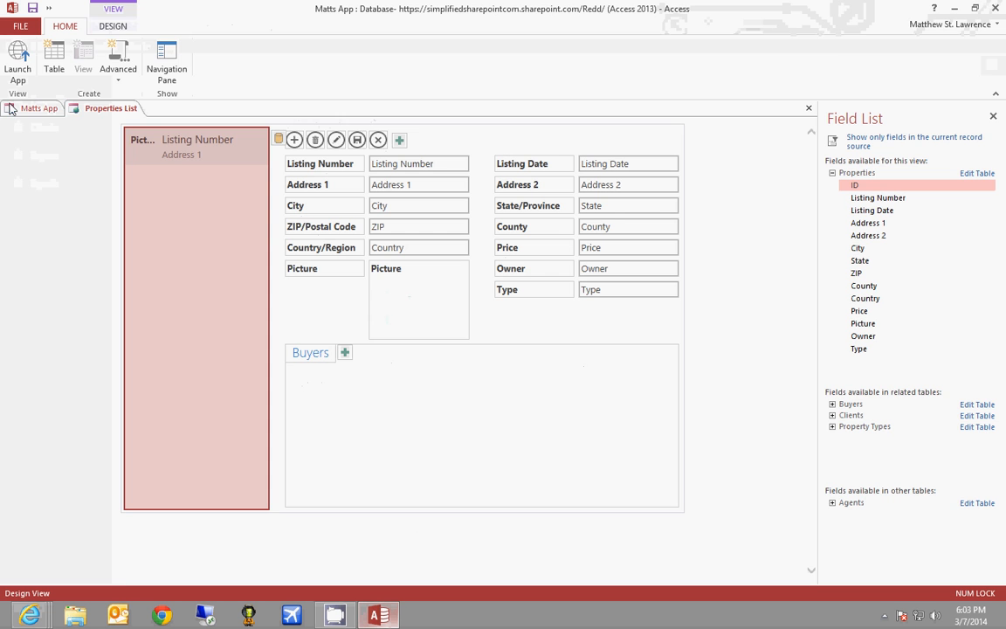
left_click(19, 27)
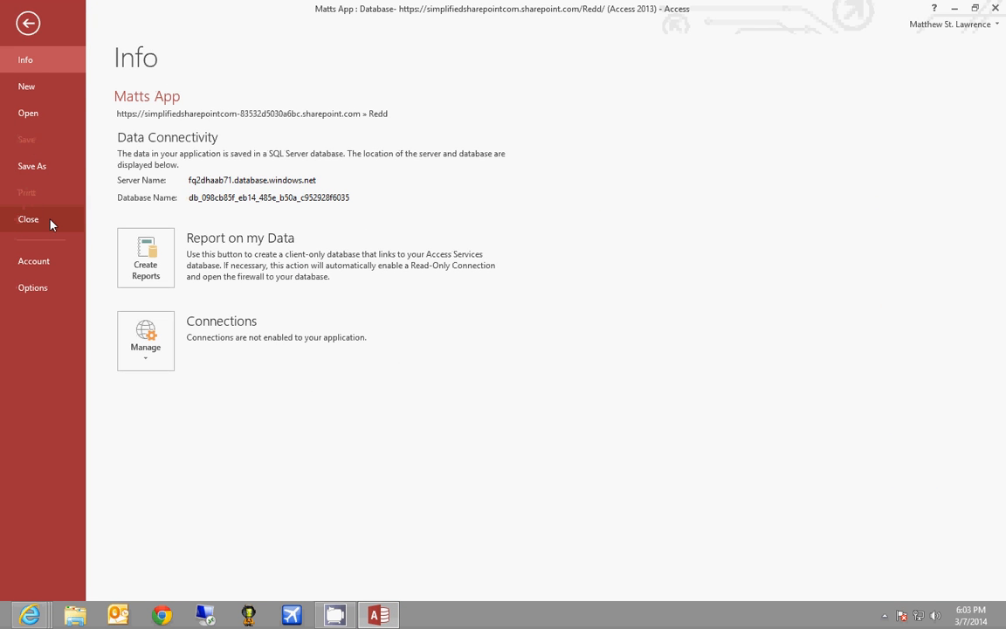
left_click(29, 220)
left_click(27, 27)
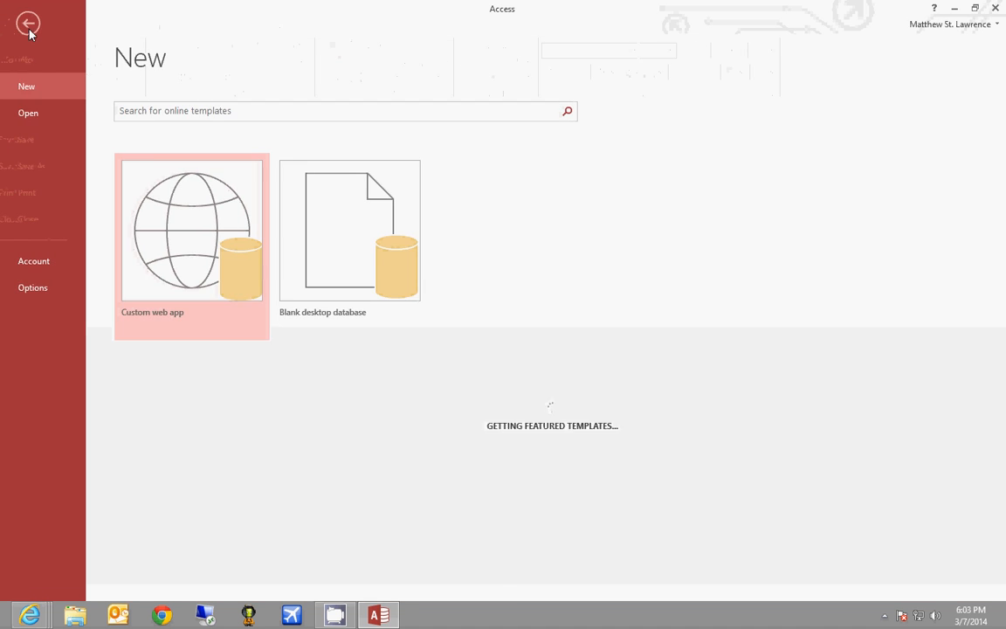
left_click(195, 253)
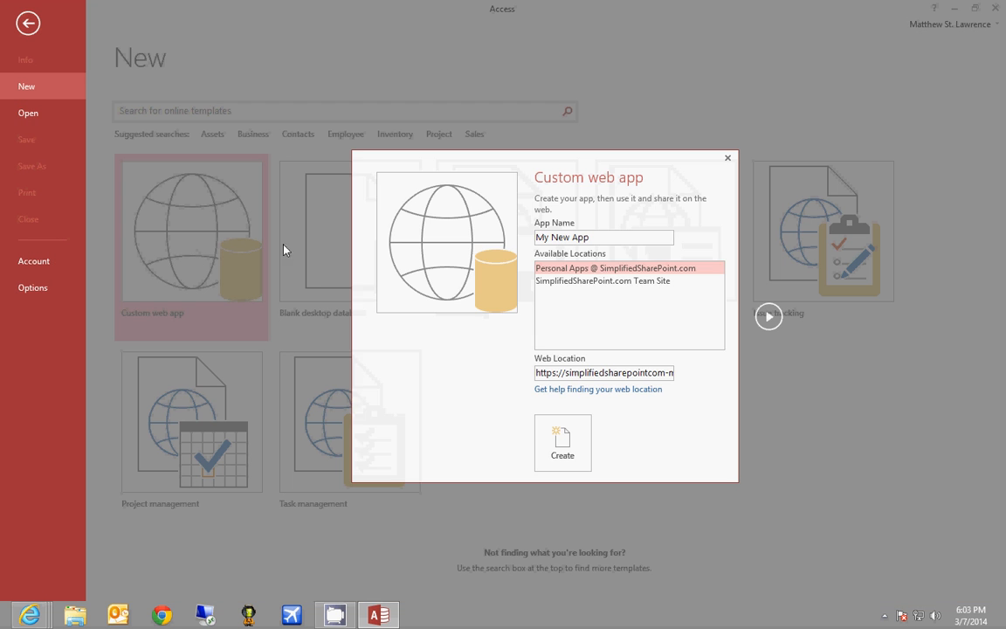
double_click(633, 270)
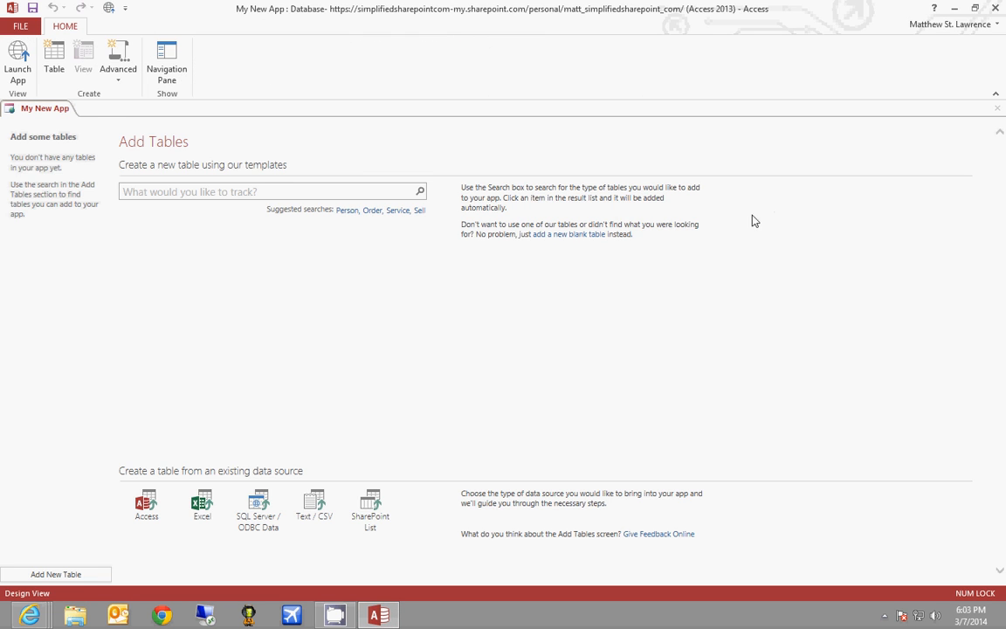
Search table templates for 'food' and add the Menu Items table
left_click(273, 191)
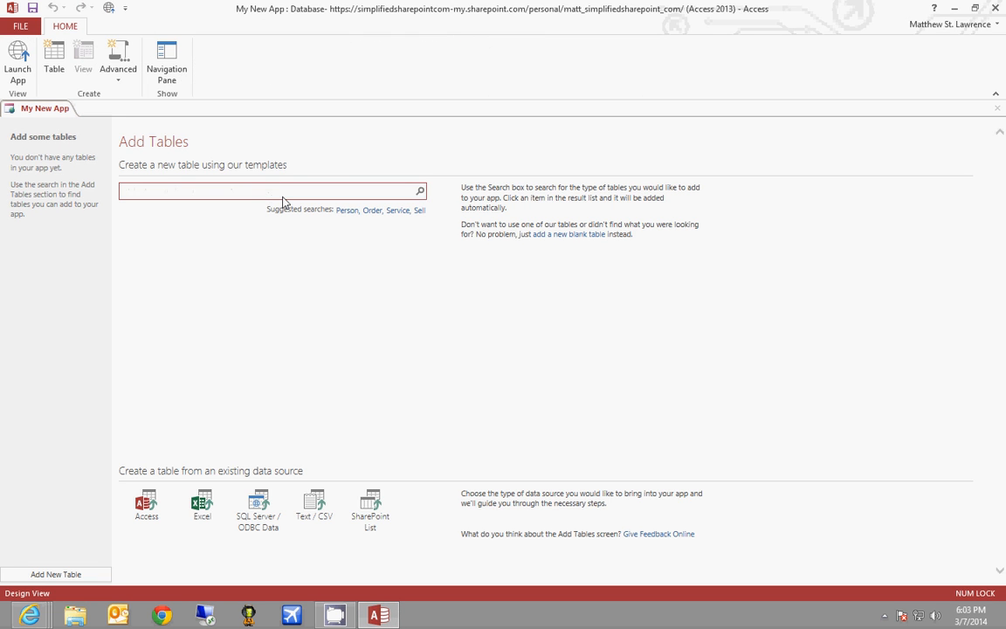
type("food")
key("Return")
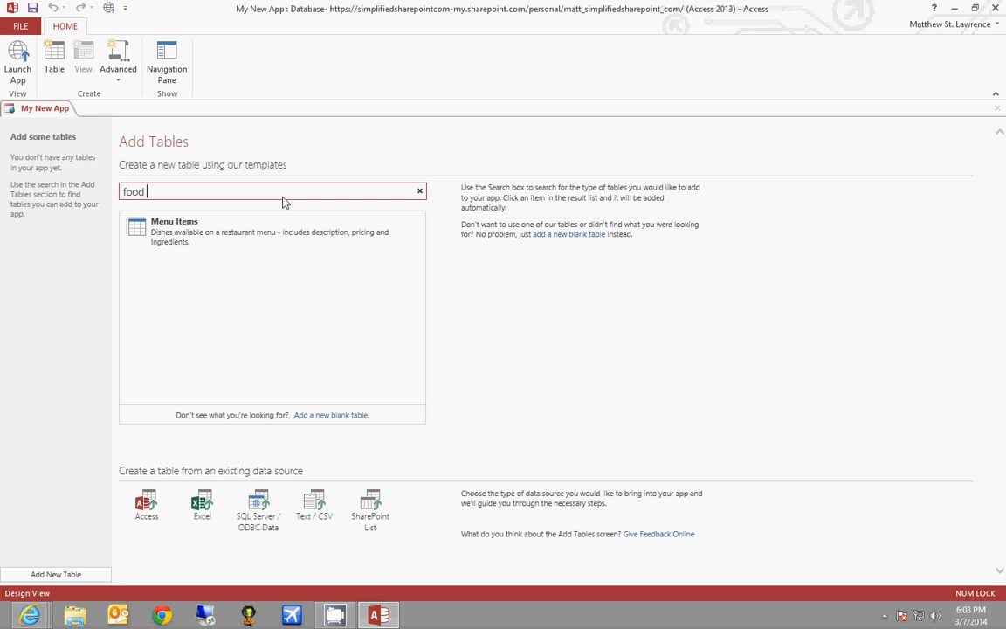
left_click(347, 250)
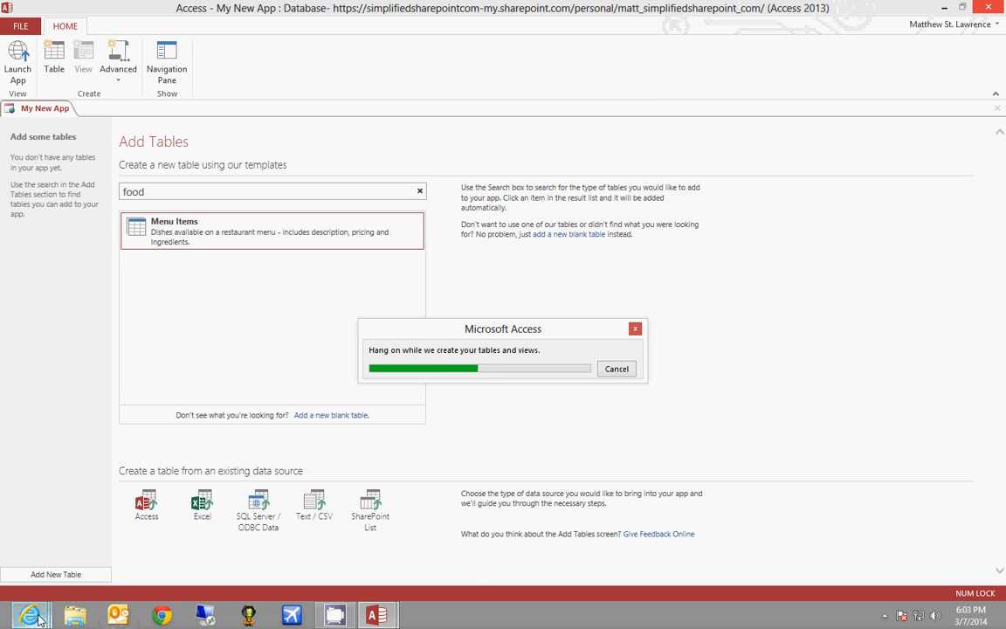
Return the Matts App browser window to the Redd SharePoint site
mouse_move(30, 615)
left_click(100, 548)
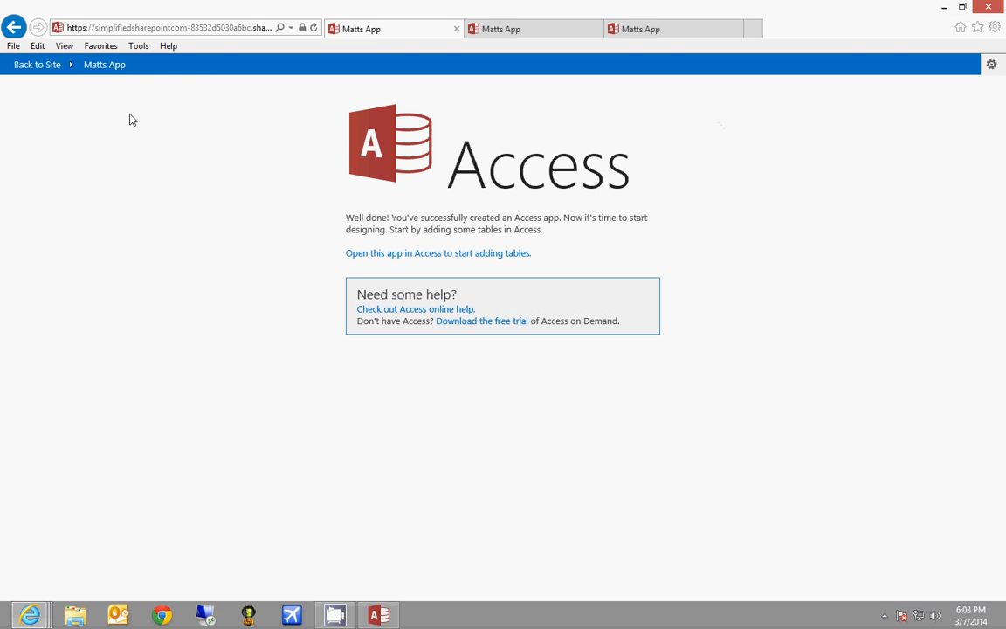
left_click(51, 67)
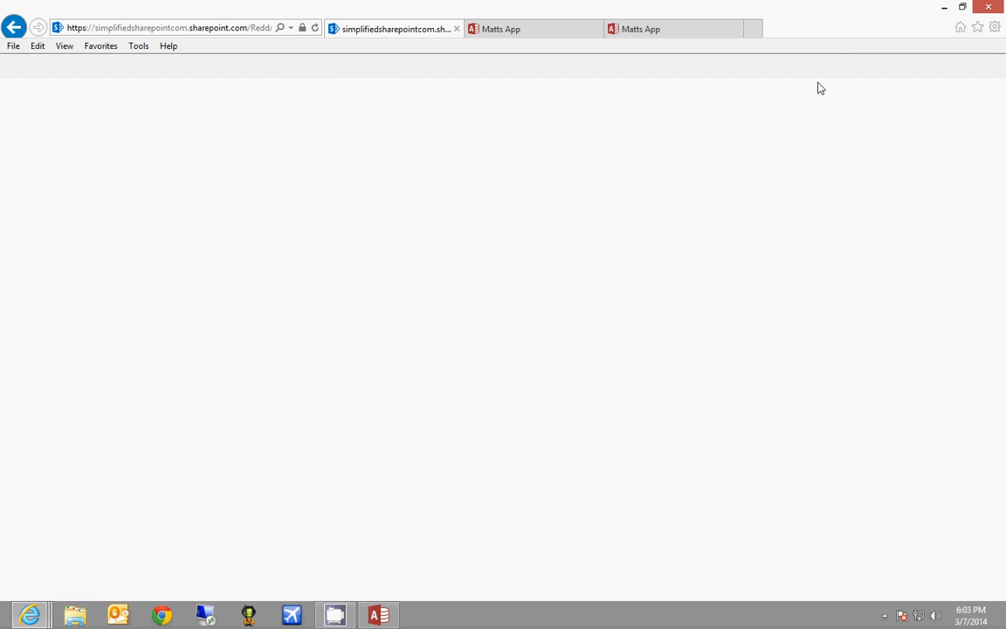